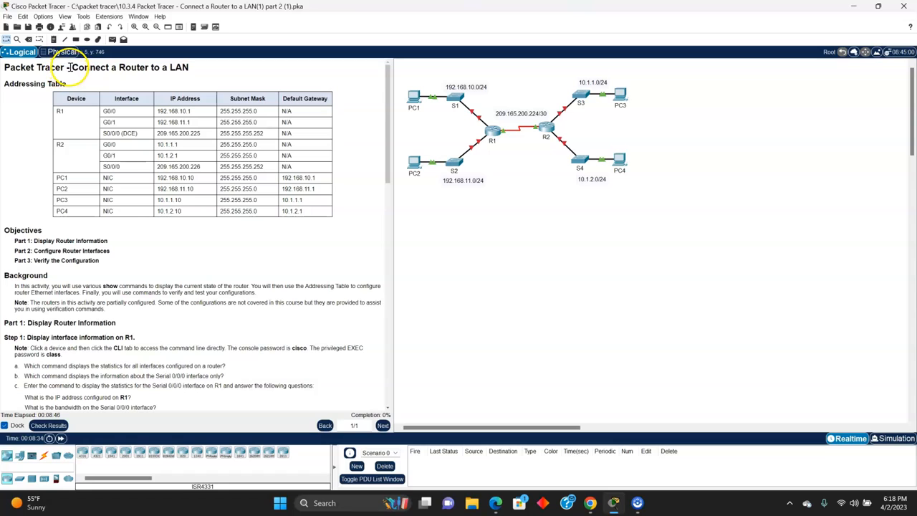
Step: Read through the activity's addressing table, objectives and instructions for Part 1 and Part 2
drag(137, 69, 188, 74)
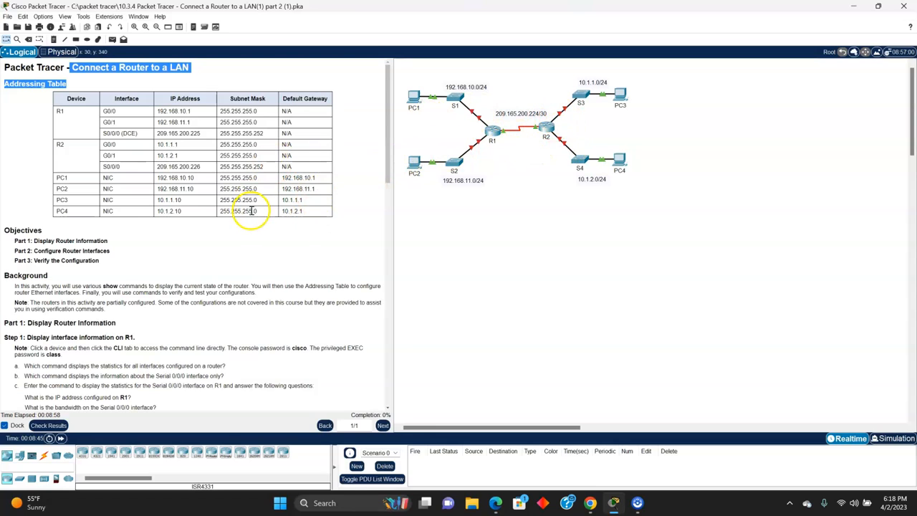
click(48, 155)
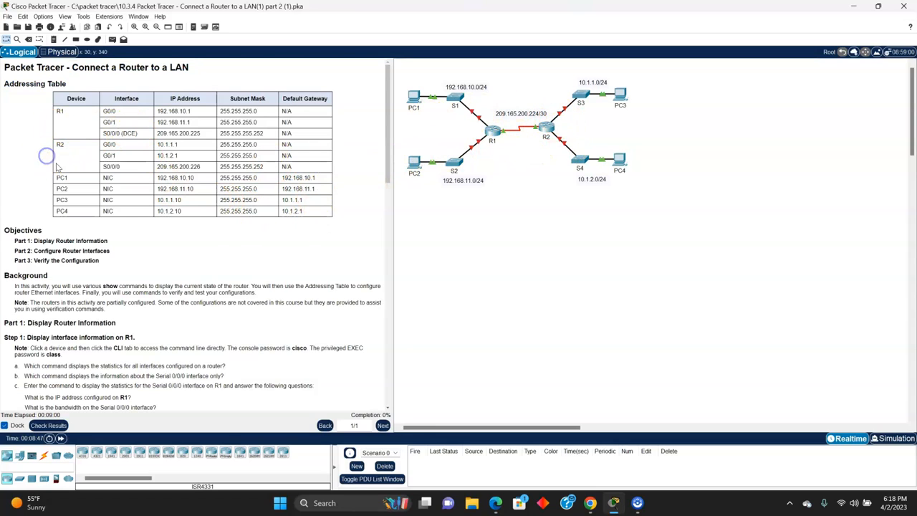
scroll(153, 216, down, 1)
scroll(153, 216, down, 2)
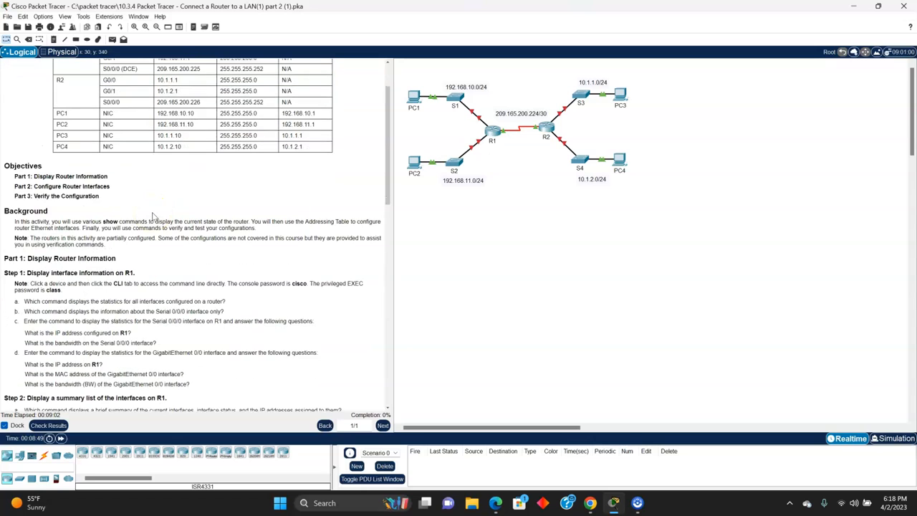
scroll(153, 216, down, 1)
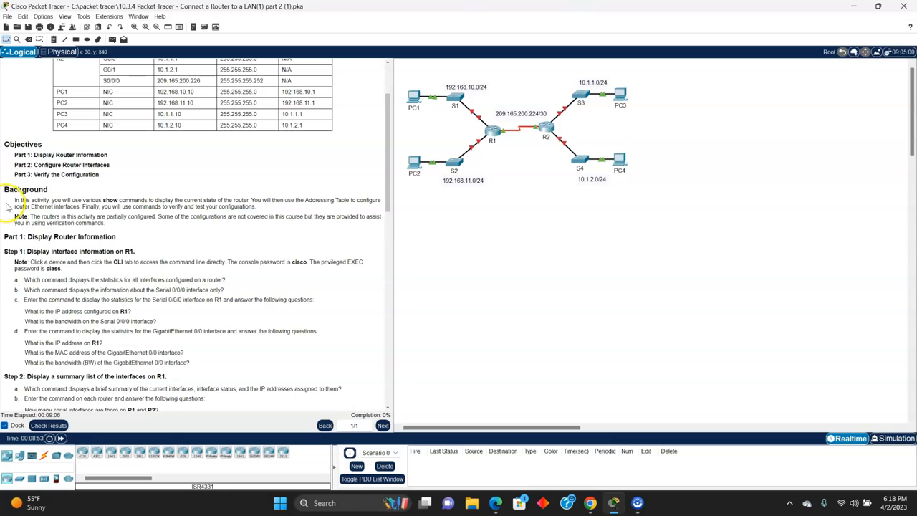
scroll(90, 237, down, 4)
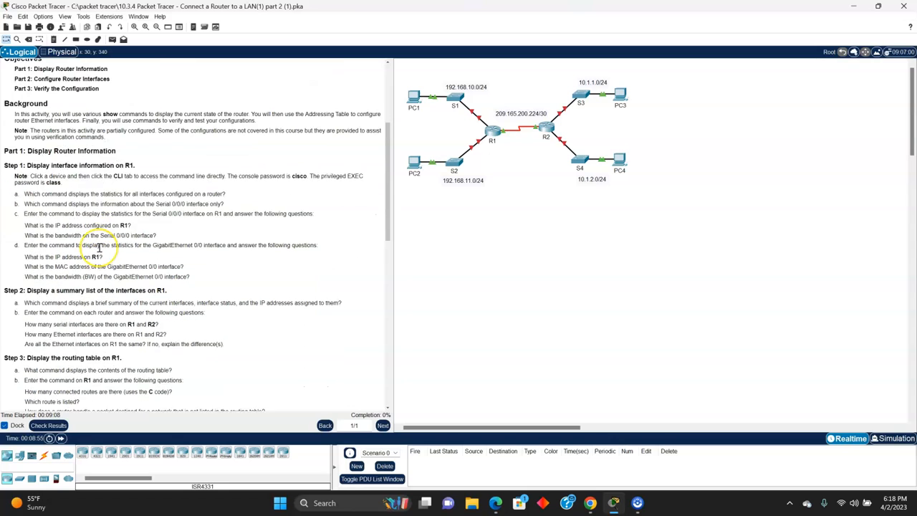
scroll(99, 247, down, 2)
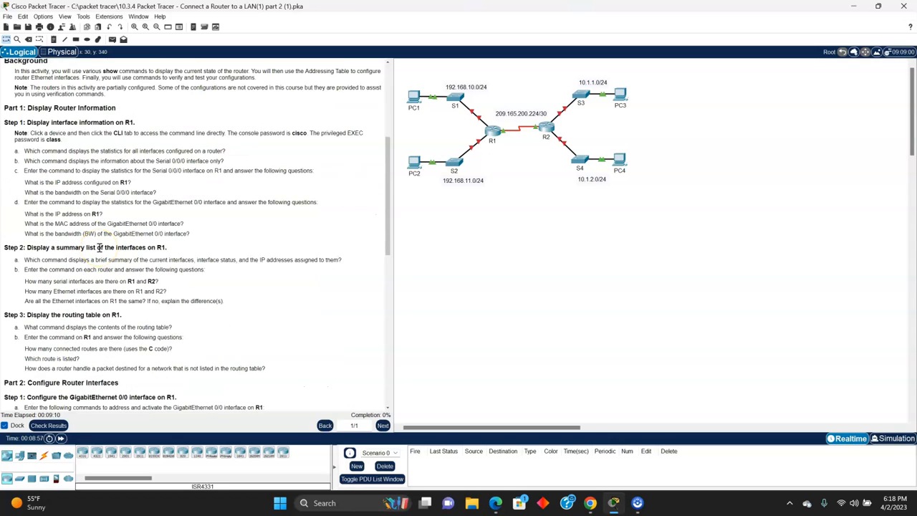
scroll(118, 257, up, 1)
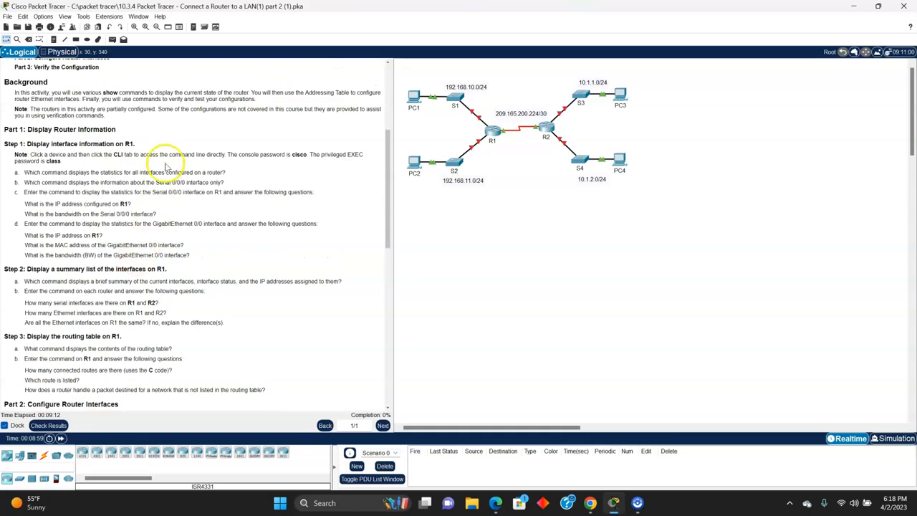
scroll(165, 176, down, 3)
scroll(170, 184, down, 8)
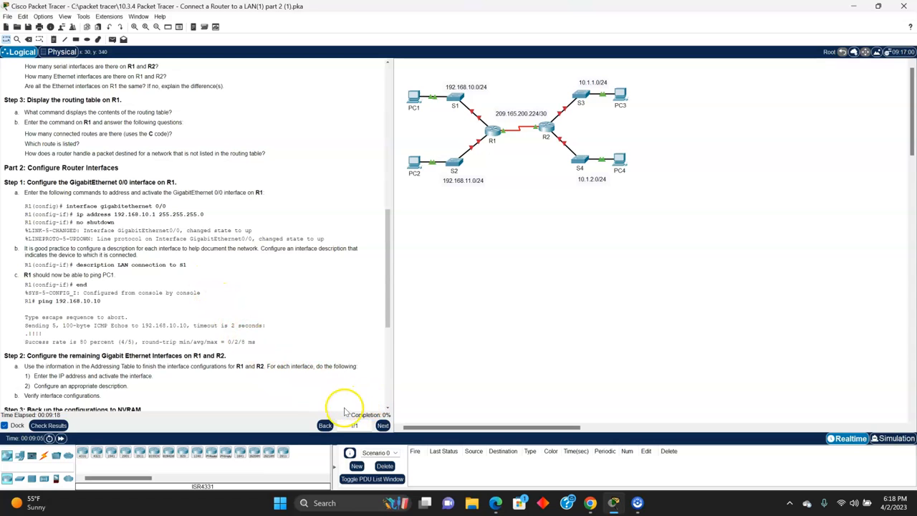
scroll(305, 353, up, 6)
scroll(305, 353, up, 13)
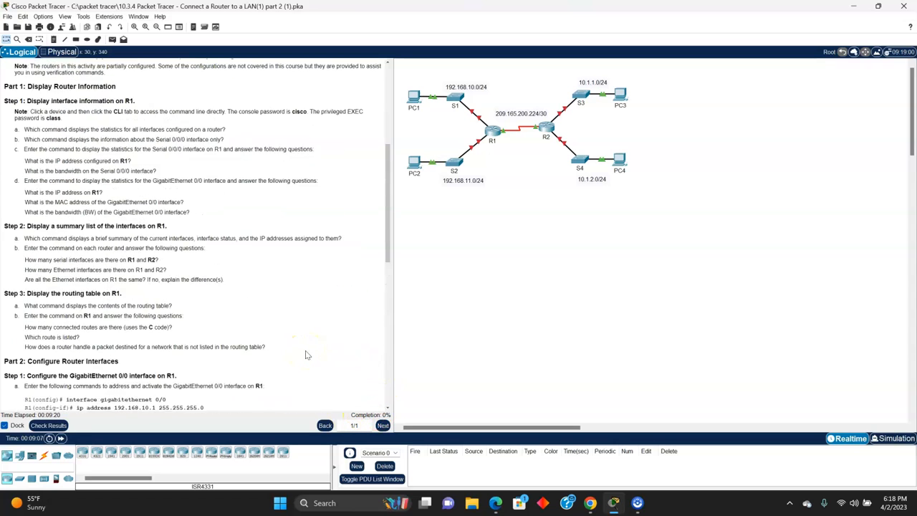
scroll(307, 355, up, 1)
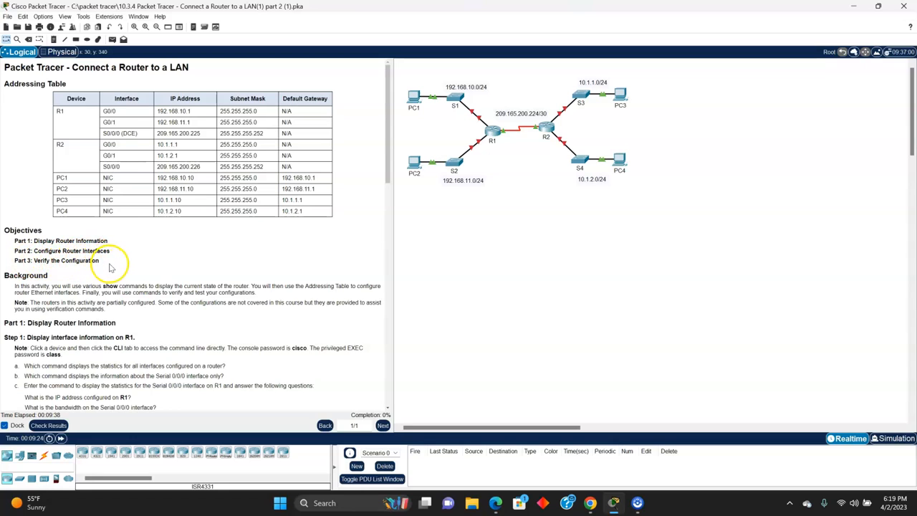
scroll(139, 238, down, 3)
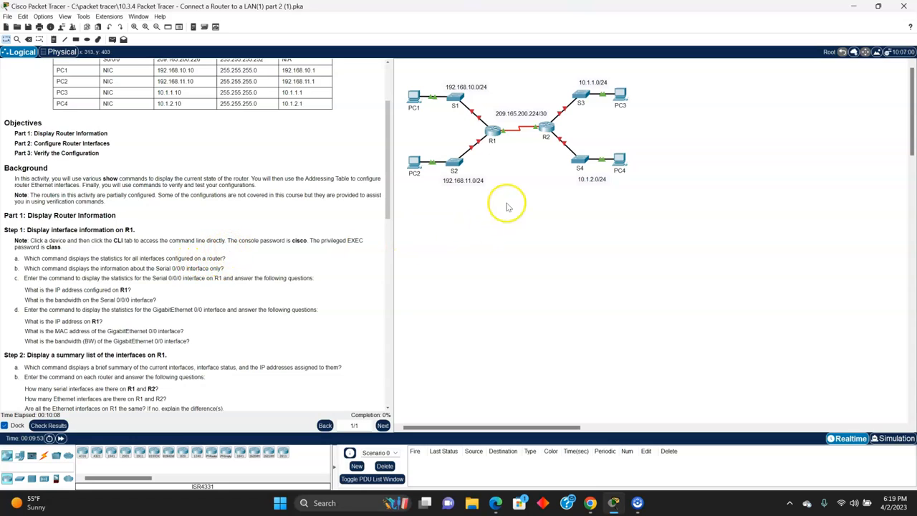
Step: Open router R1's command line, log in with the console password, and enter privileged EXEC mode using enable and its password
click(495, 131)
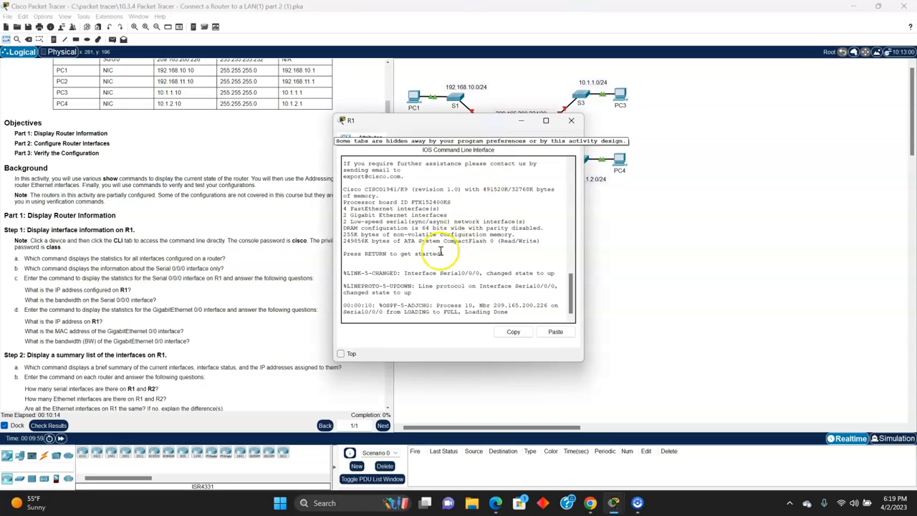
key(Return)
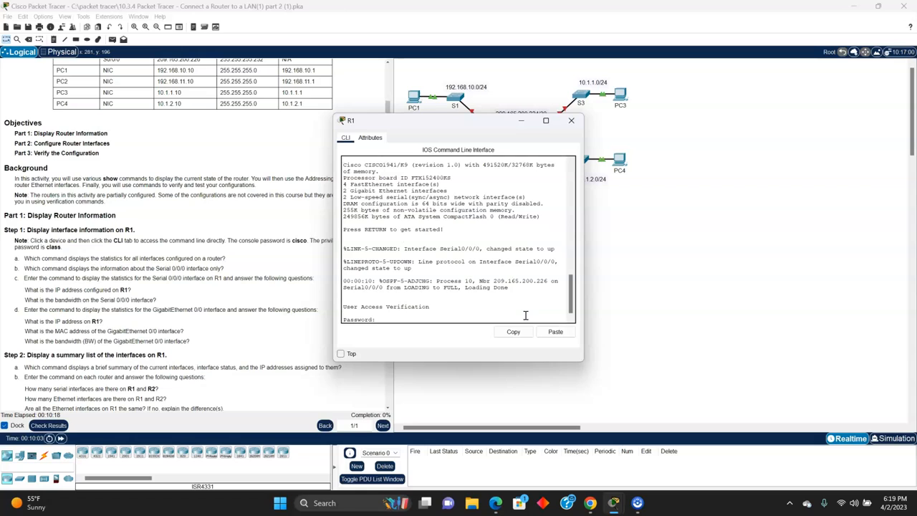
key(Return)
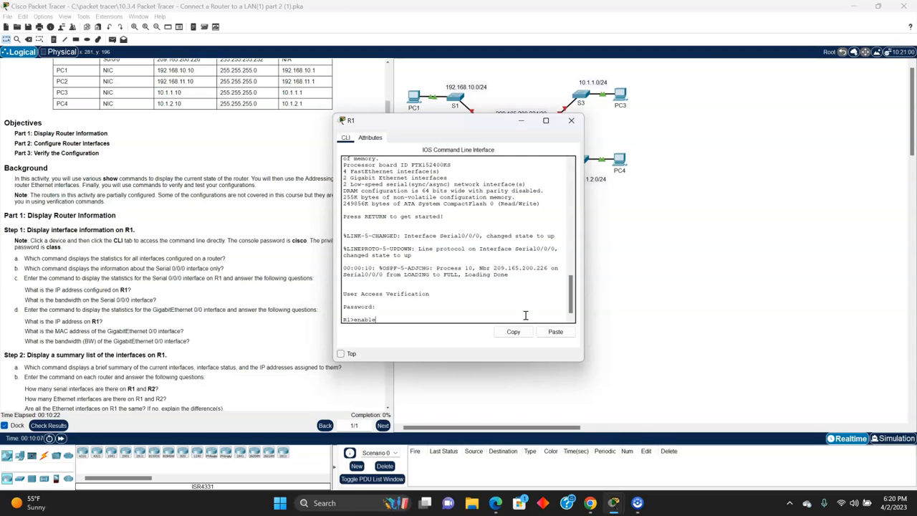
text(enable)
key(Return)
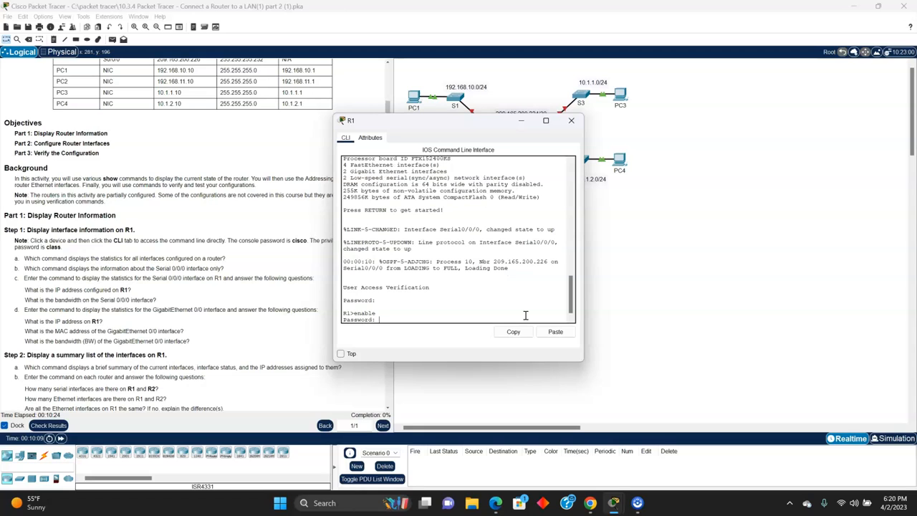
key(Return)
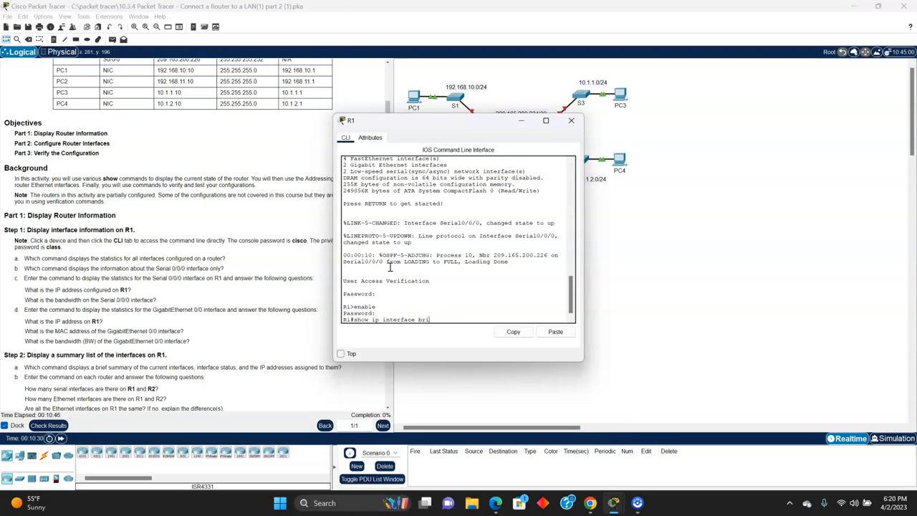
Step: Run show ip interface brief on R1 and highlight the command in the output
key(Return)
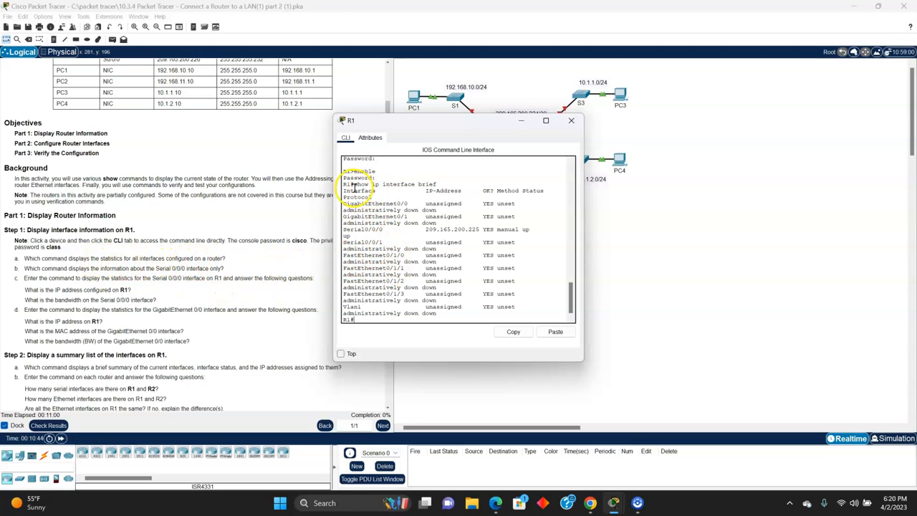
drag(363, 186, 412, 185)
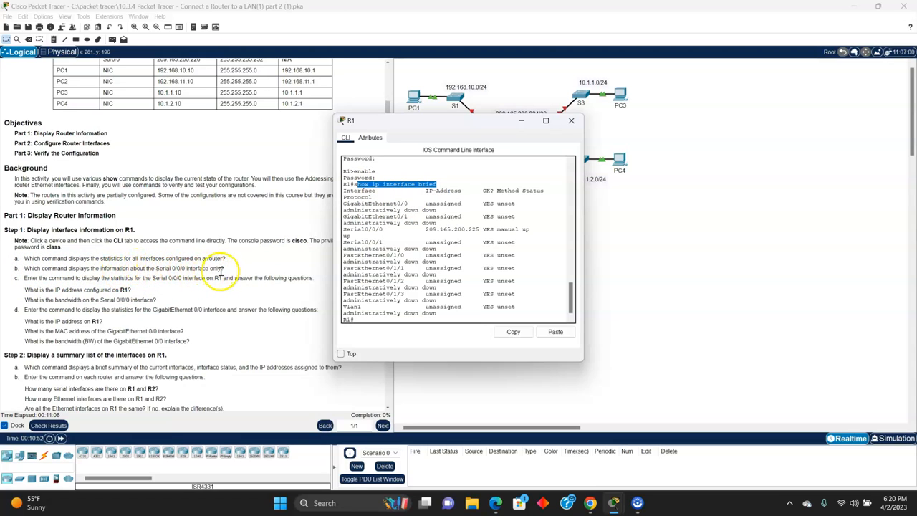
Step: Run show interface s0/0/0 on R1 and examine the serial interface's IP address and bandwidth
click(374, 319)
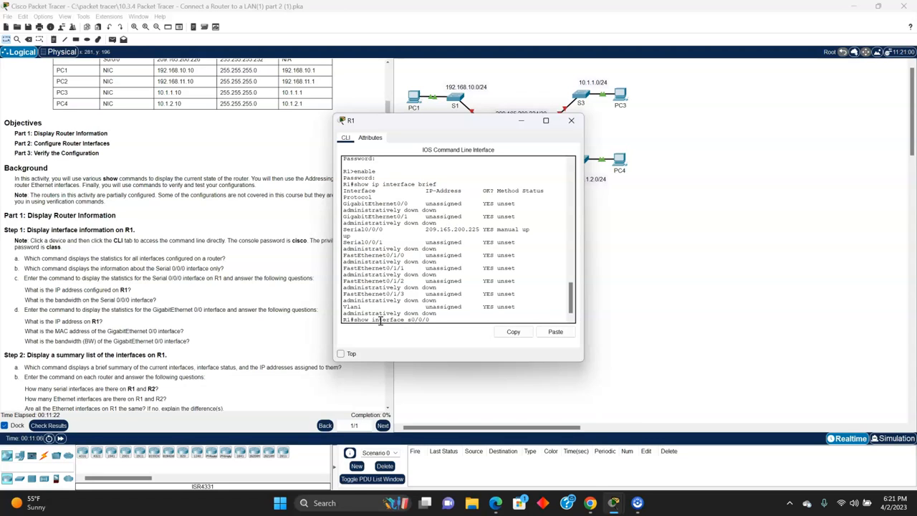
key(Return)
key(space)
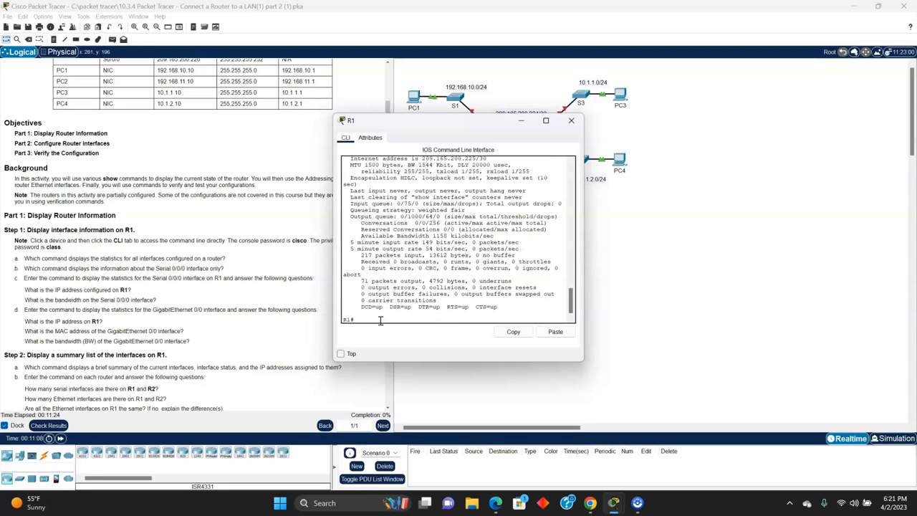
scroll(401, 251, up, 5)
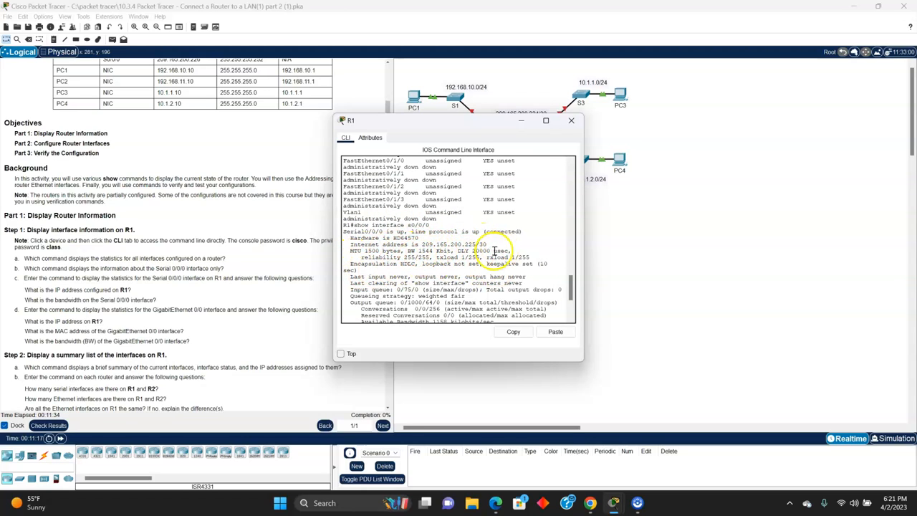
scroll(391, 275, down, 5)
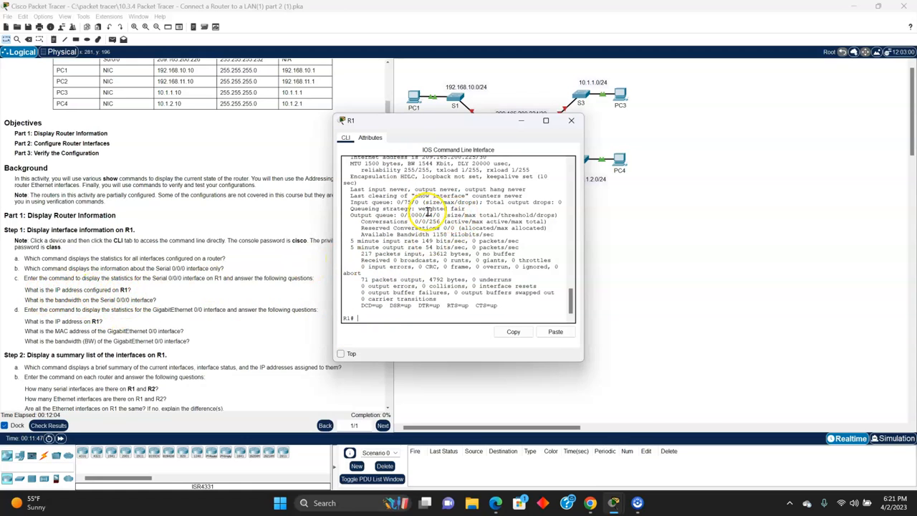
scroll(428, 219, up, 2)
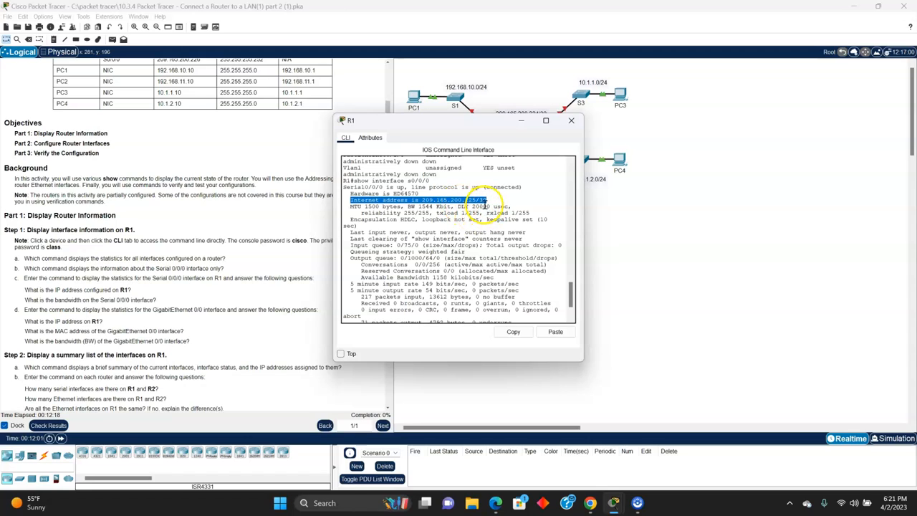
click(456, 200)
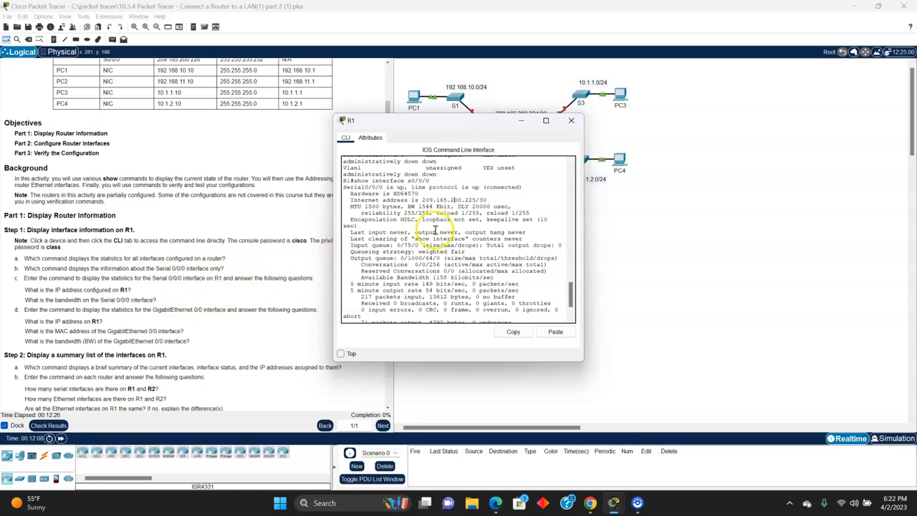
scroll(419, 229, up, 1)
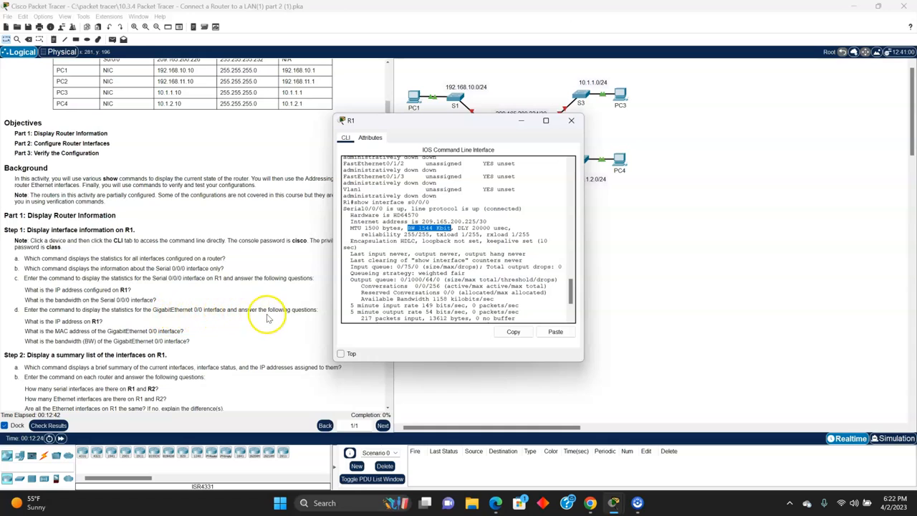
Step: Run show interface g0/0 on R1 and examine the GigabitEthernet interface's status and MAC address
scroll(501, 297, down, 3)
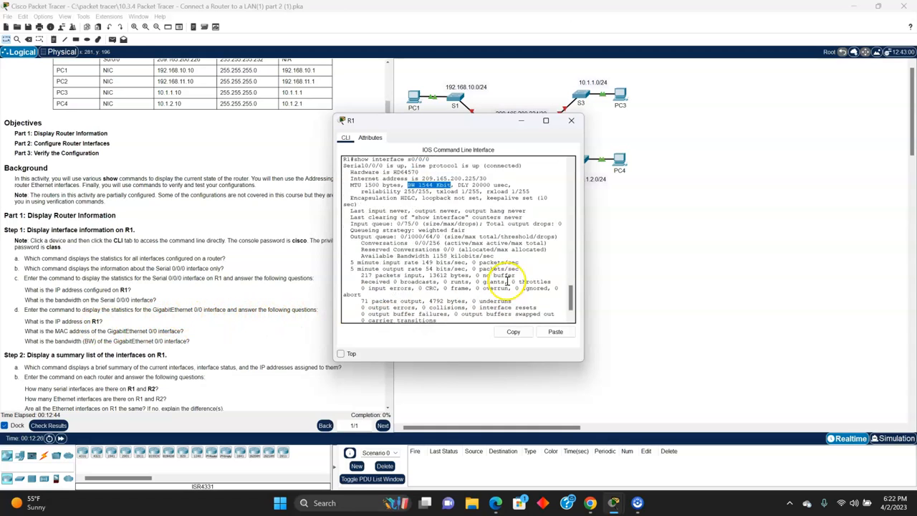
click(374, 316)
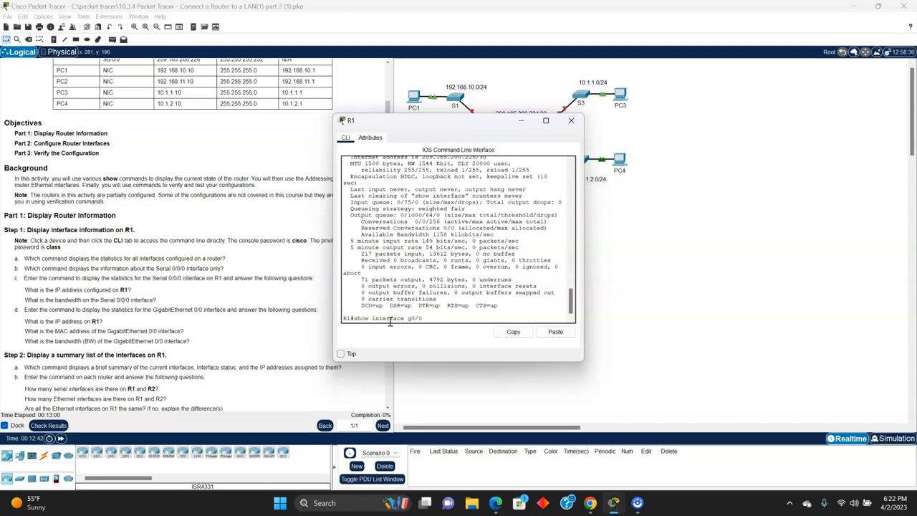
key(Return)
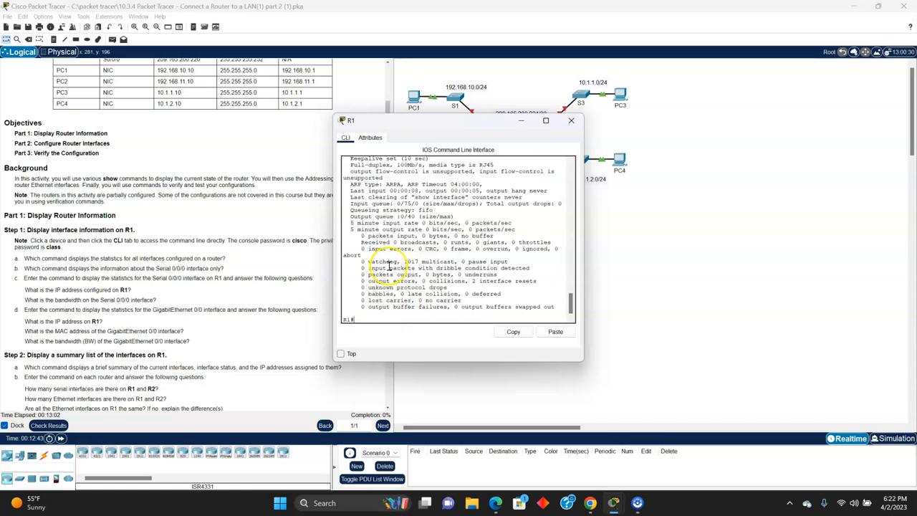
scroll(405, 265, up, 3)
scroll(380, 223, up, 1)
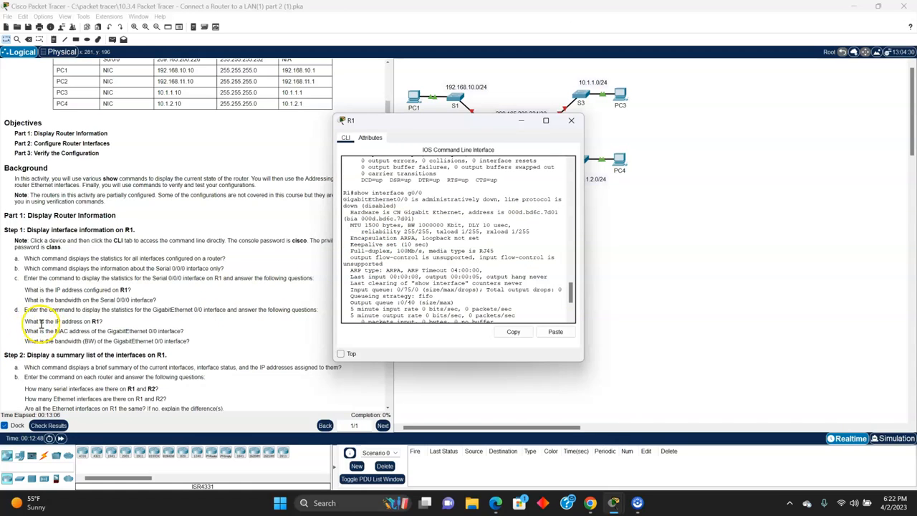
scroll(400, 246, up, 1)
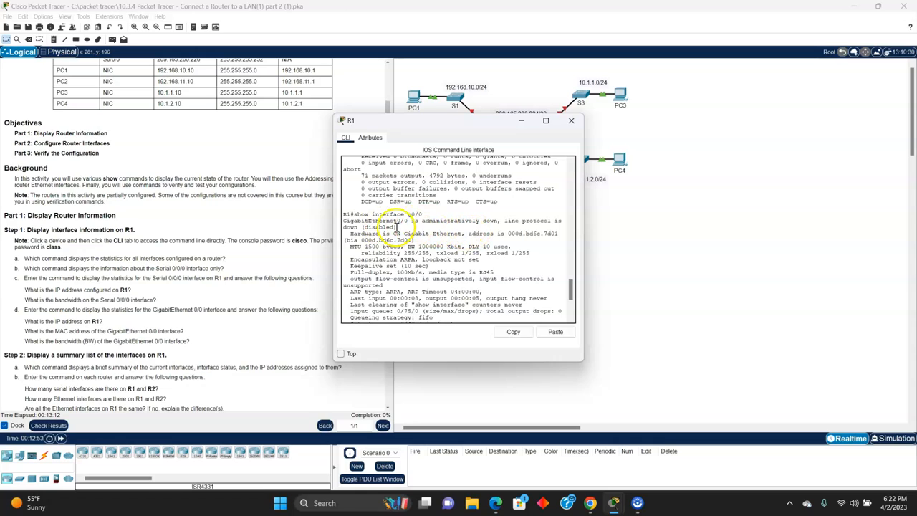
drag(422, 222, 492, 224)
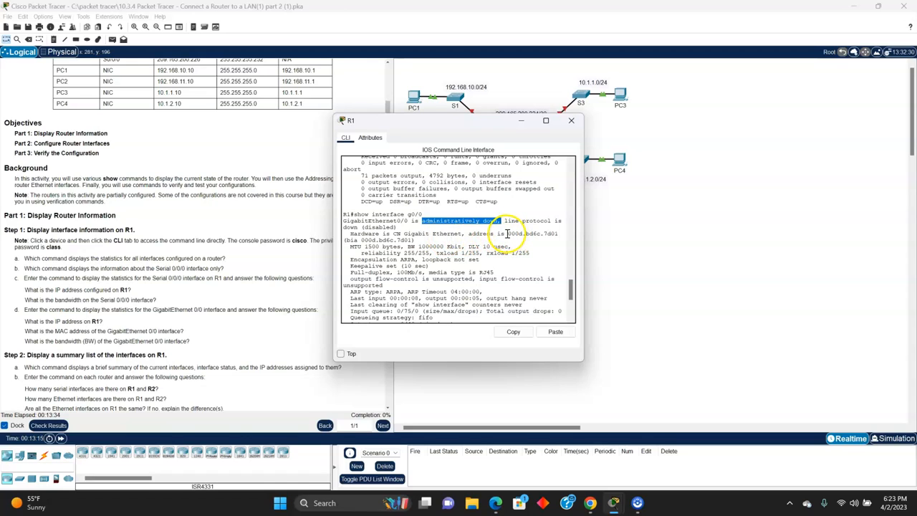
drag(507, 233, 519, 234)
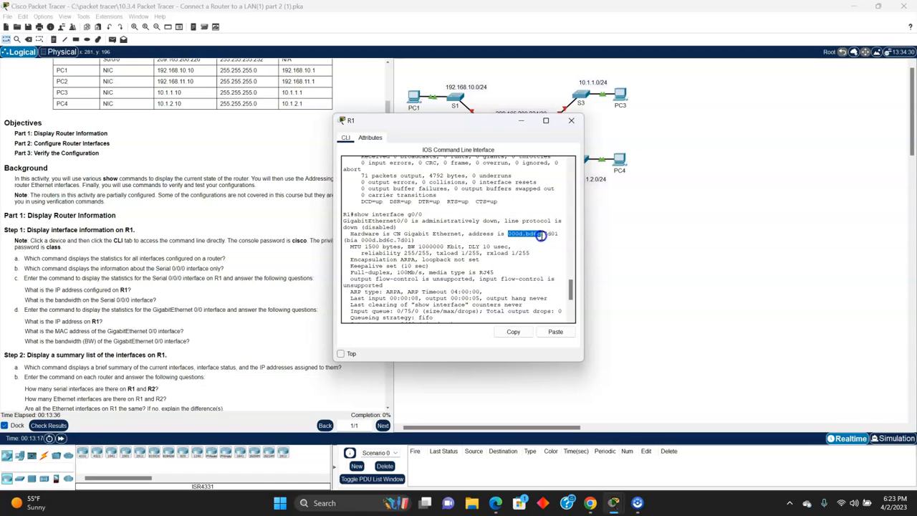
drag(548, 237, 559, 233)
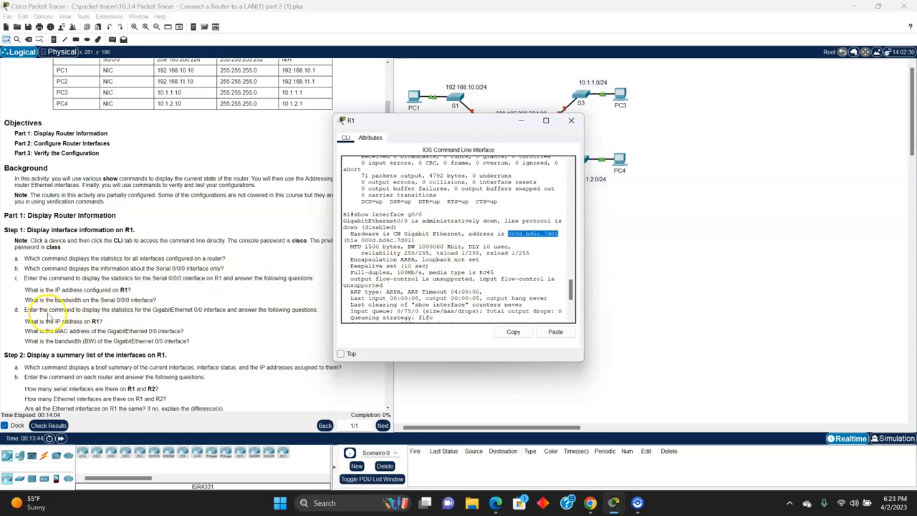
Step: Run show ip interface brief on R1 and highlight the serial interfaces in the output
scroll(39, 316, down, 3)
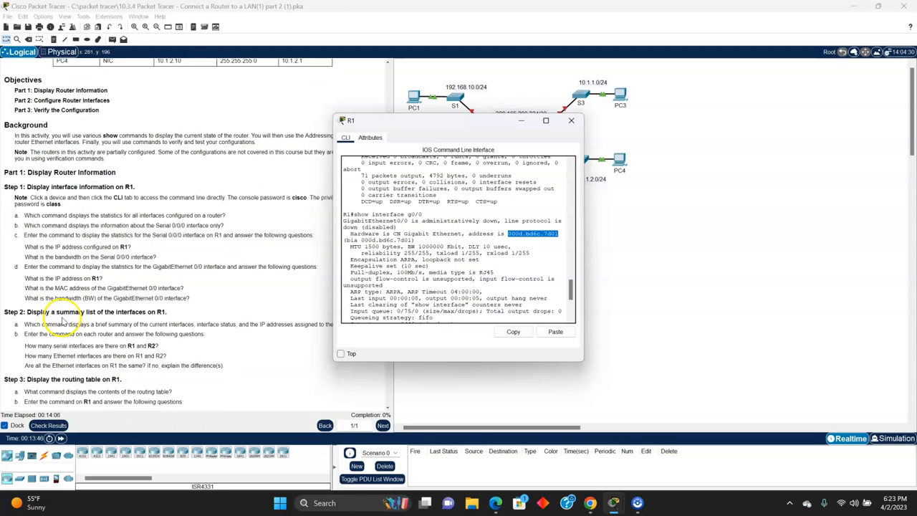
scroll(39, 271, down, 1)
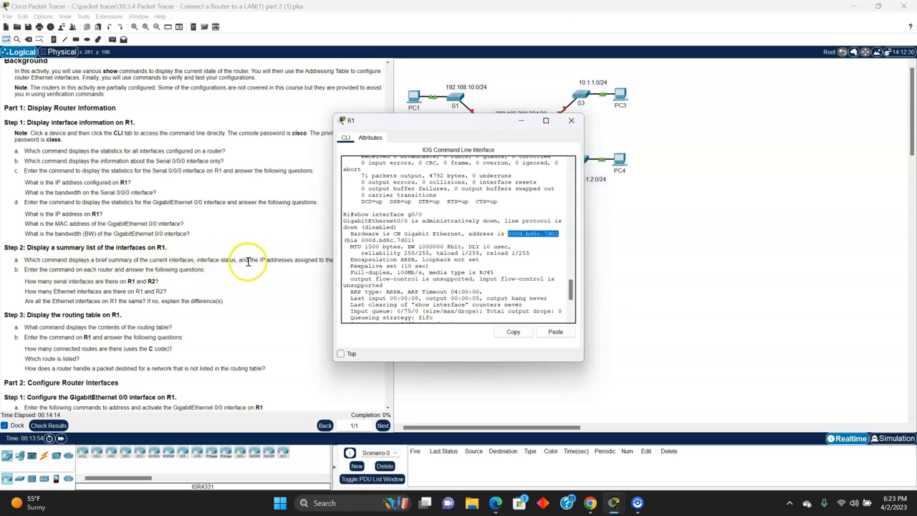
drag(411, 119, 533, 136)
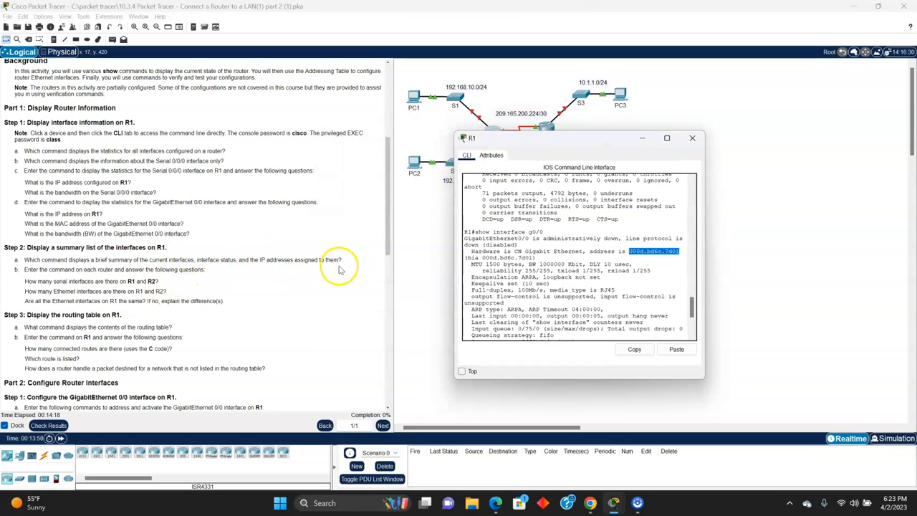
scroll(602, 298, down, 5)
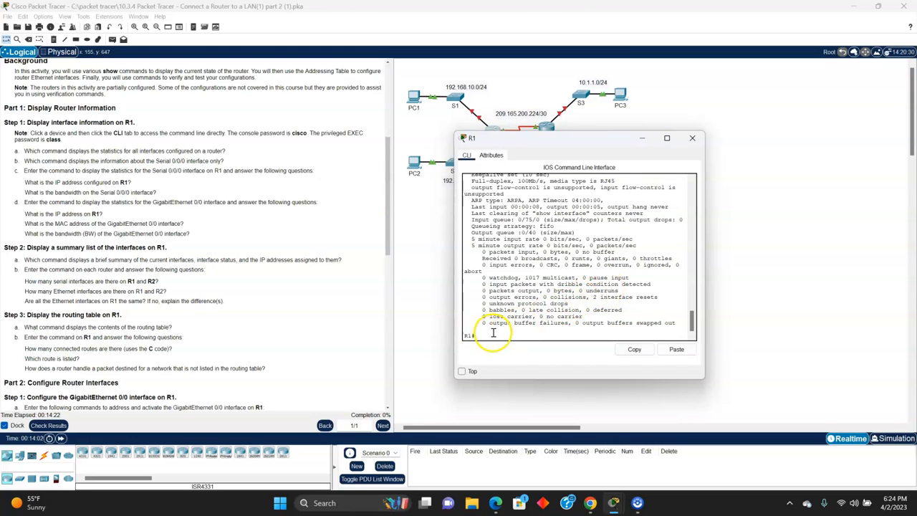
scroll(501, 329, up, 6)
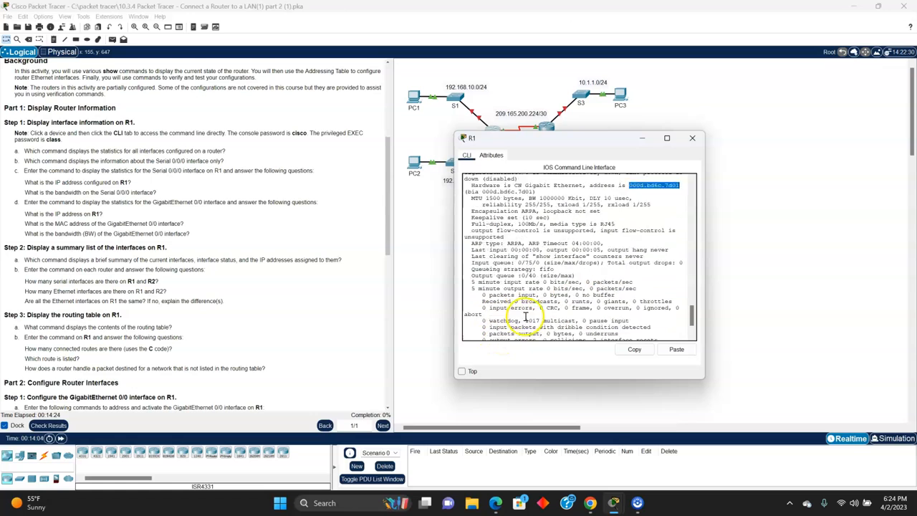
scroll(512, 326, down, 4)
scroll(514, 325, down, 2)
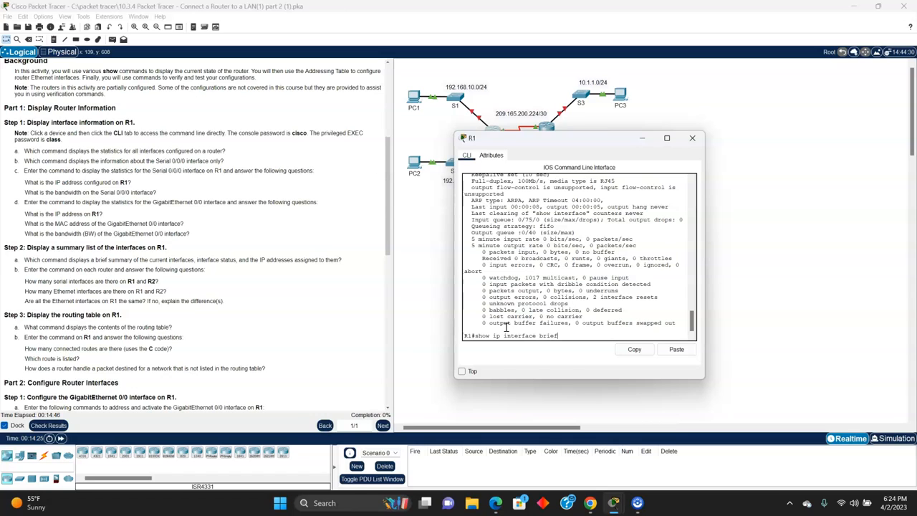
key(Return)
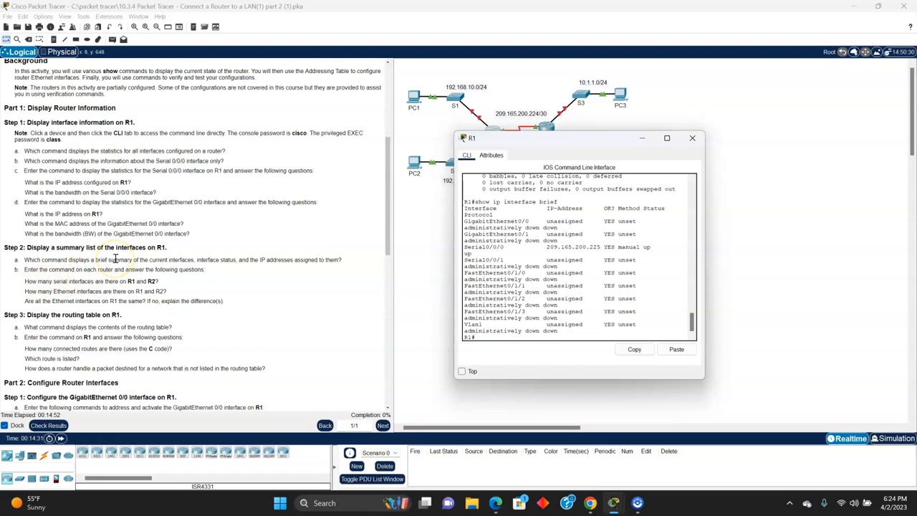
drag(465, 259, 503, 260)
click(464, 244)
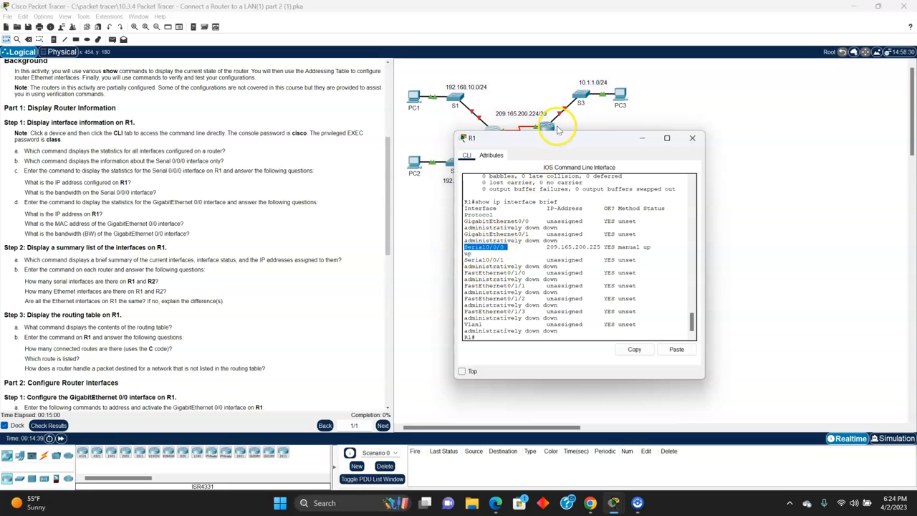
Step: Open router R2's command line, log in with the console password, and enter privileged EXEC mode using enable and its password
drag(556, 136, 531, 162)
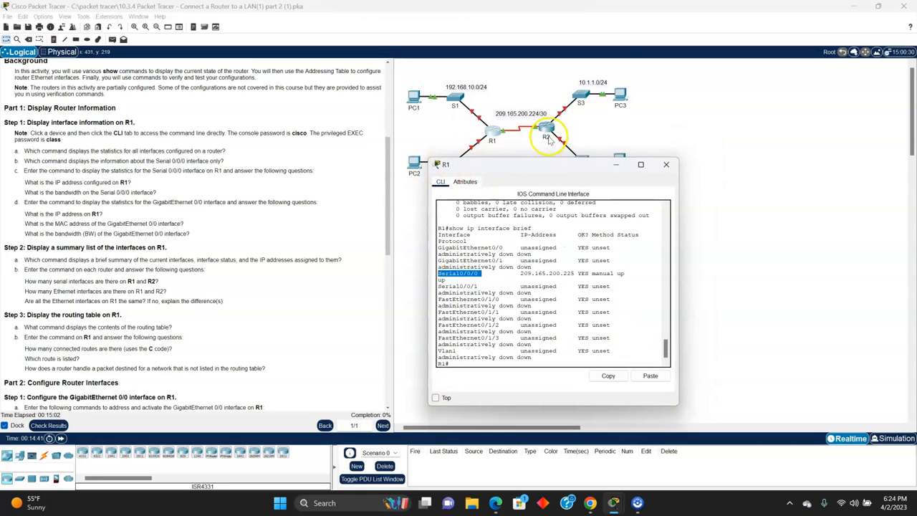
click(546, 129)
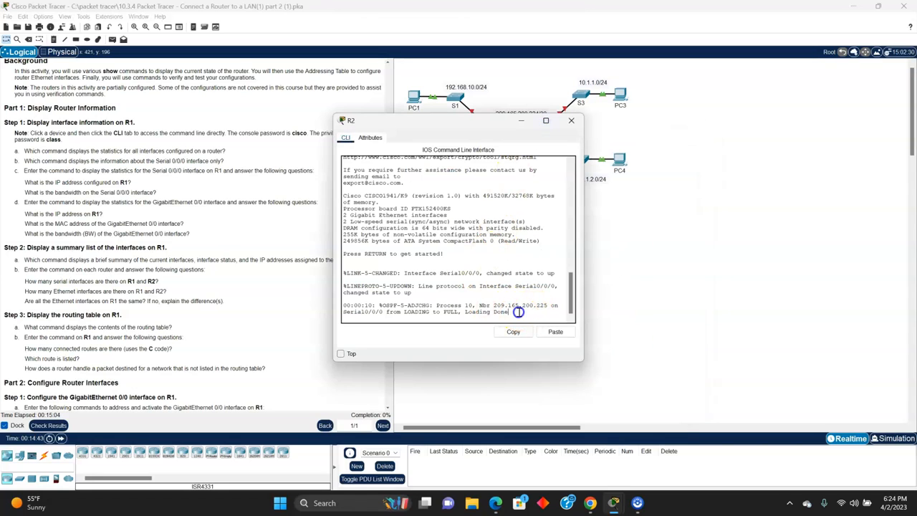
key(Return)
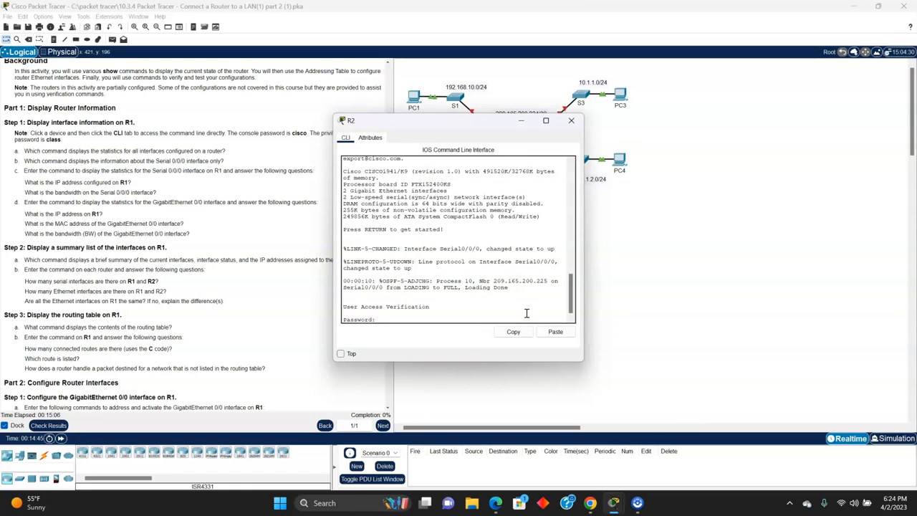
key(Return)
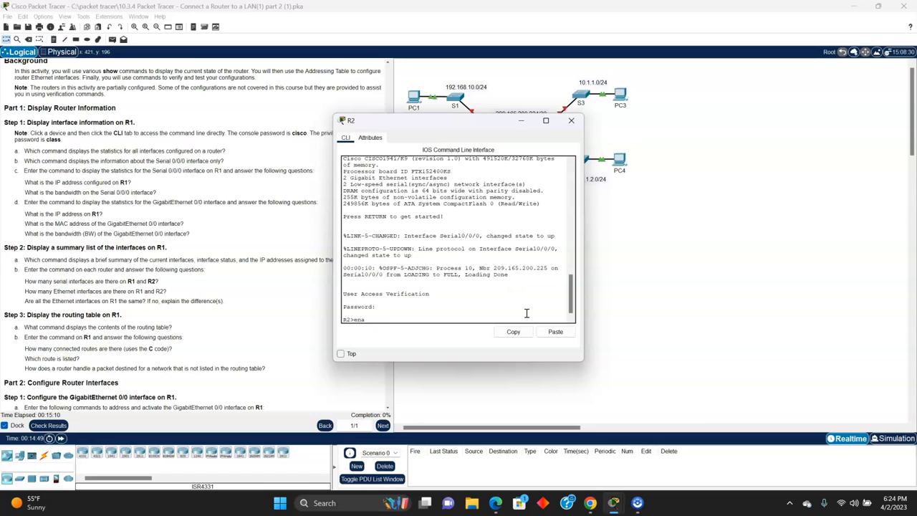
text(enable)
key(Return)
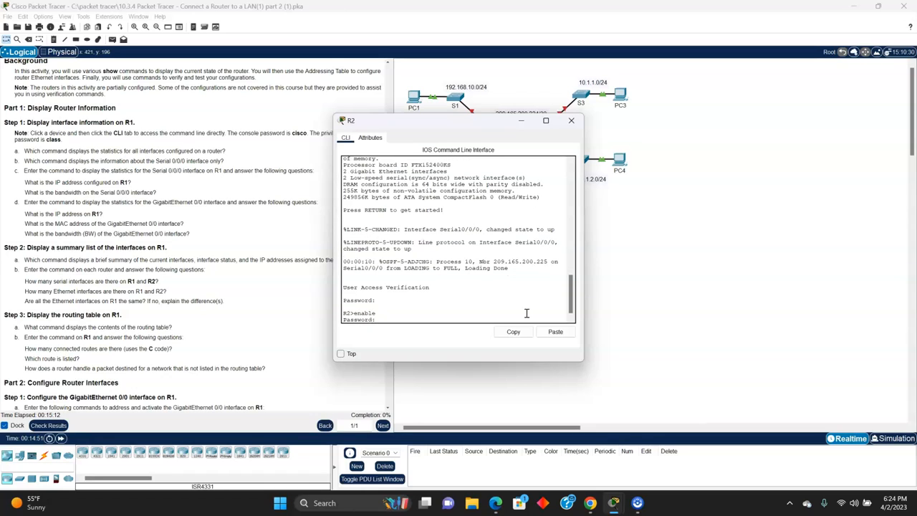
key(Return)
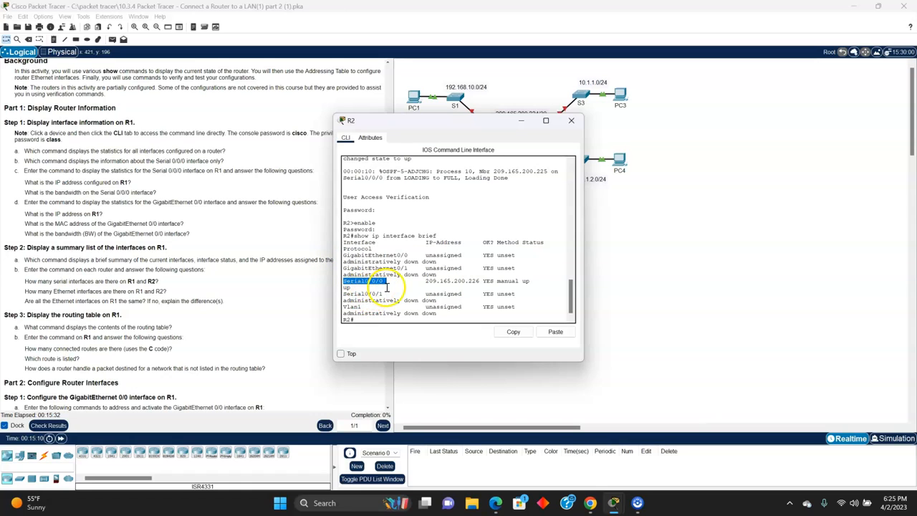
Step: Run show ip interface brief on R2 and highlight its serial and GigabitEthernet interfaces in the output
drag(343, 294, 372, 294)
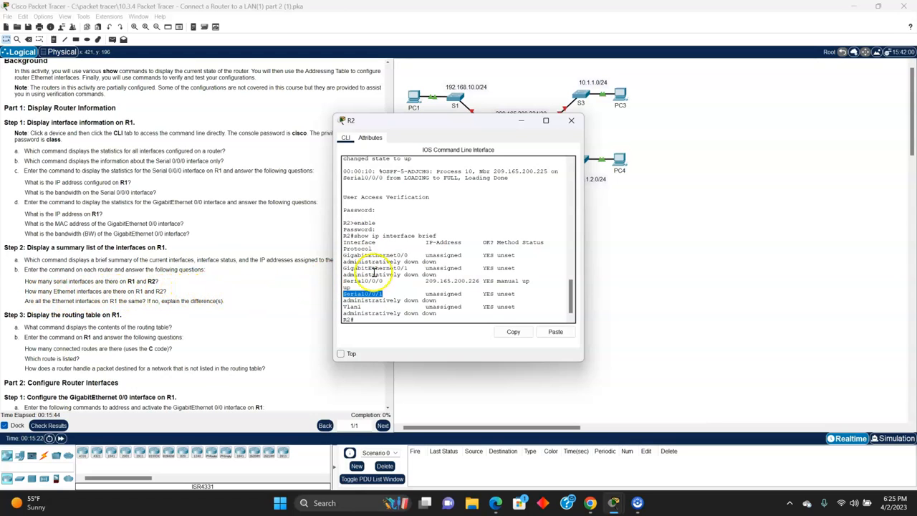
scroll(400, 289, down, 1)
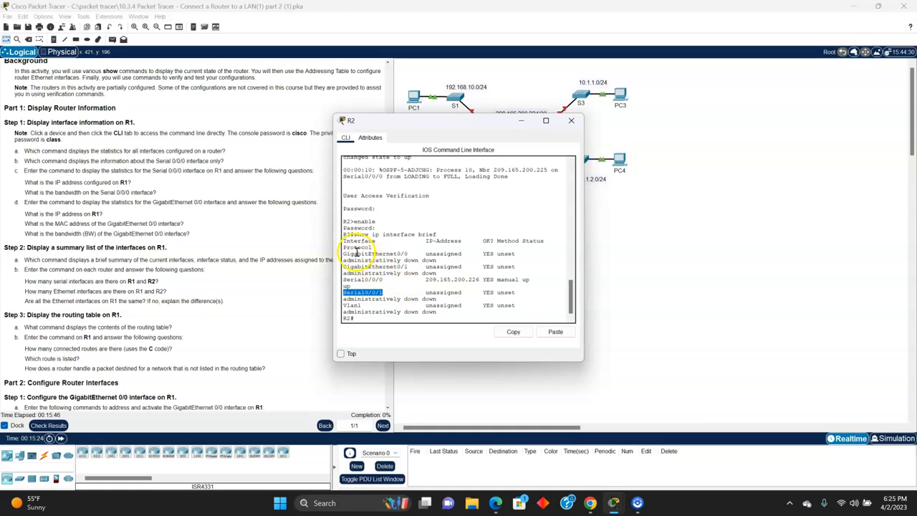
drag(343, 253, 410, 266)
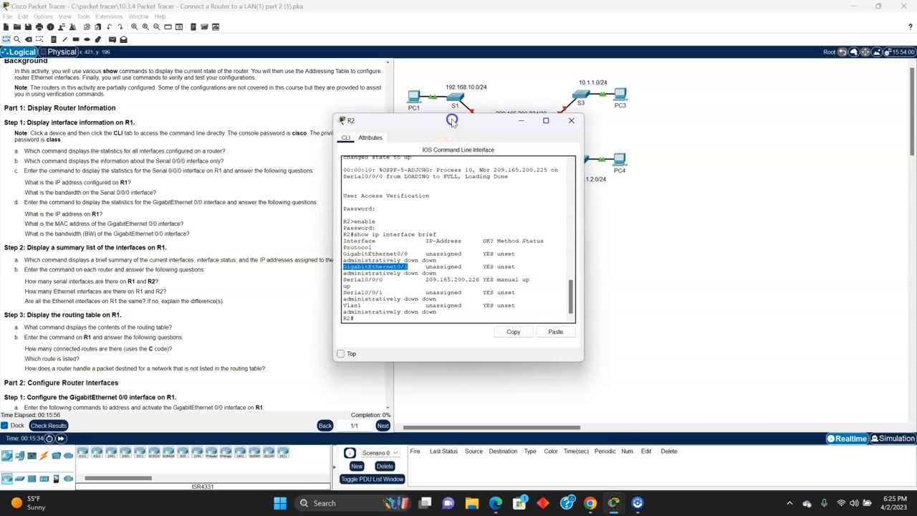
Step: Return to R1's command line and highlight its serial, GigabitEthernet and FastEthernet interfaces in the summary output
drag(453, 121, 621, 177)
click(495, 135)
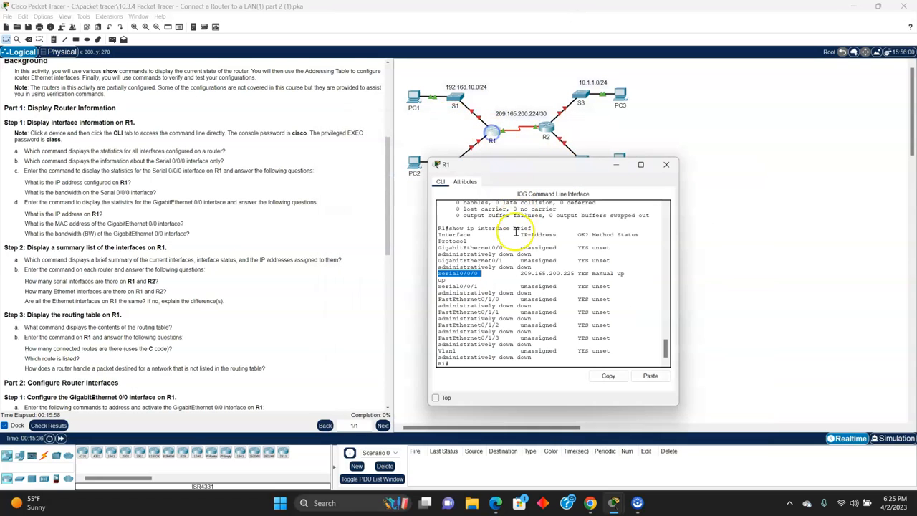
double_click(454, 273)
drag(438, 247, 496, 262)
drag(439, 299, 492, 324)
drag(439, 338, 494, 337)
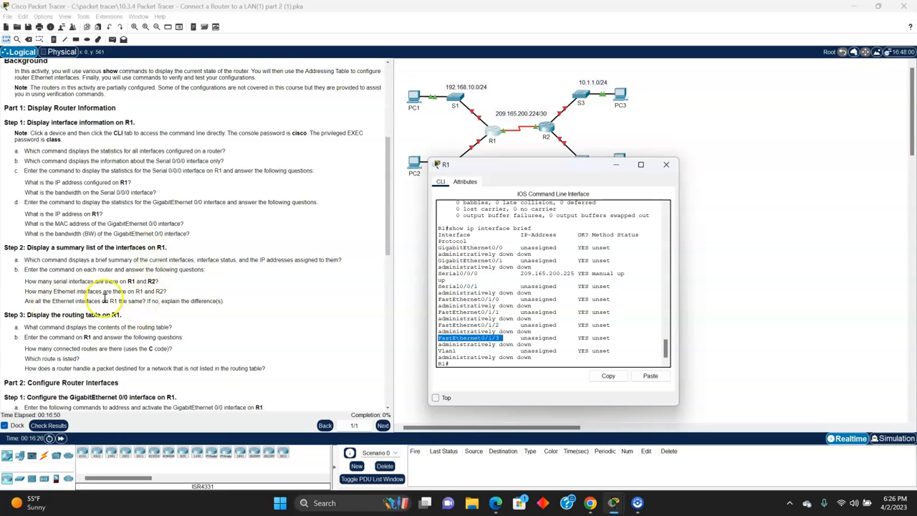
Step: Run show ip route on R1 and highlight the directly connected route marked with code C
scroll(195, 298, down, 1)
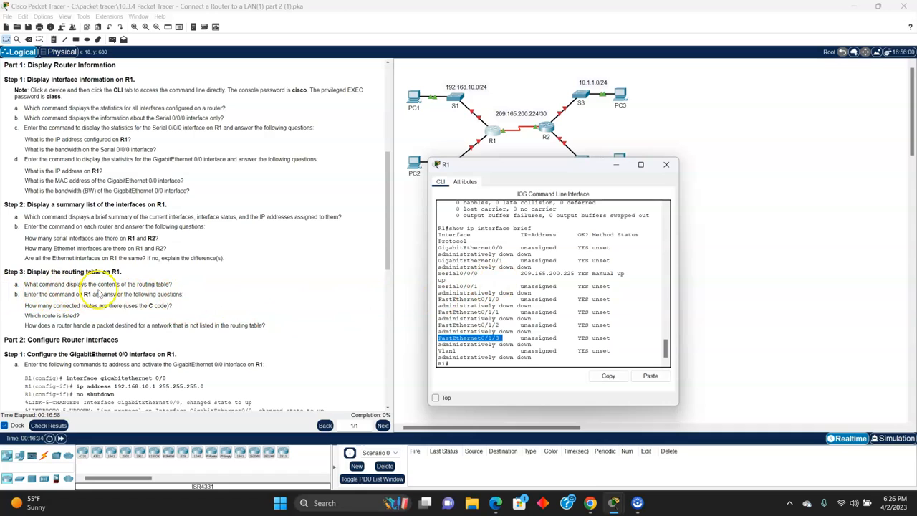
click(450, 287)
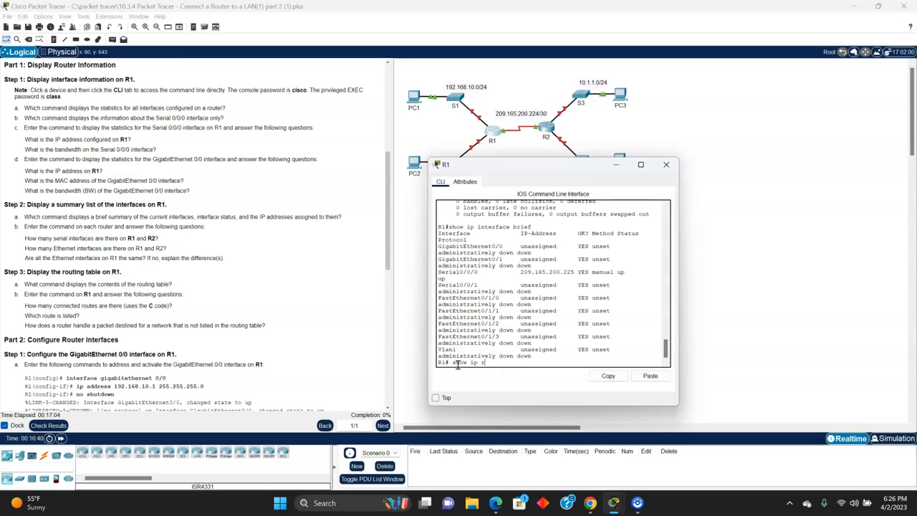
key(Return)
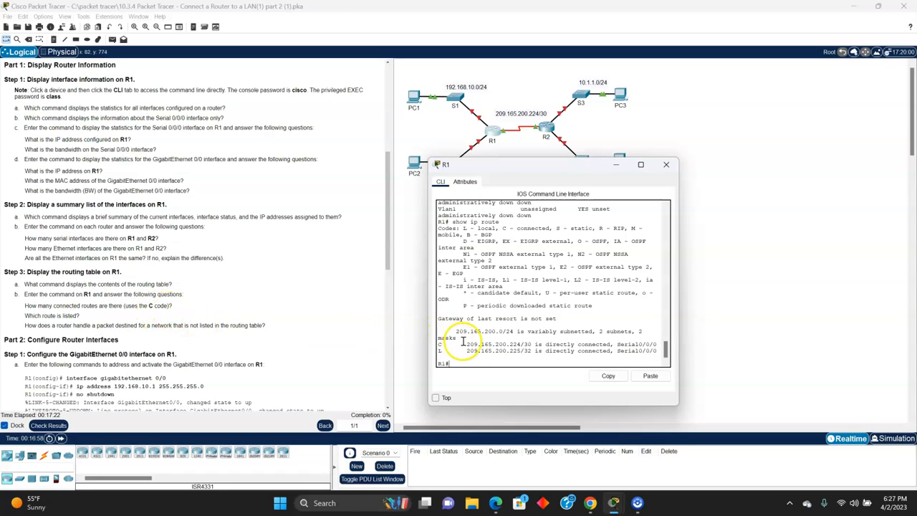
drag(466, 346, 657, 345)
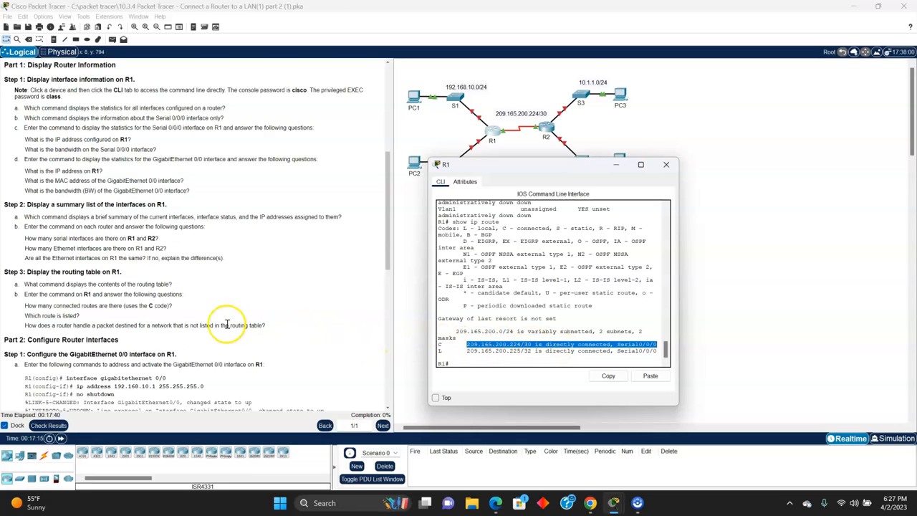
Step: Enter global configuration mode on R1 with conf t and open the GigabitEthernet interface with int g0/0
scroll(86, 316, down, 1)
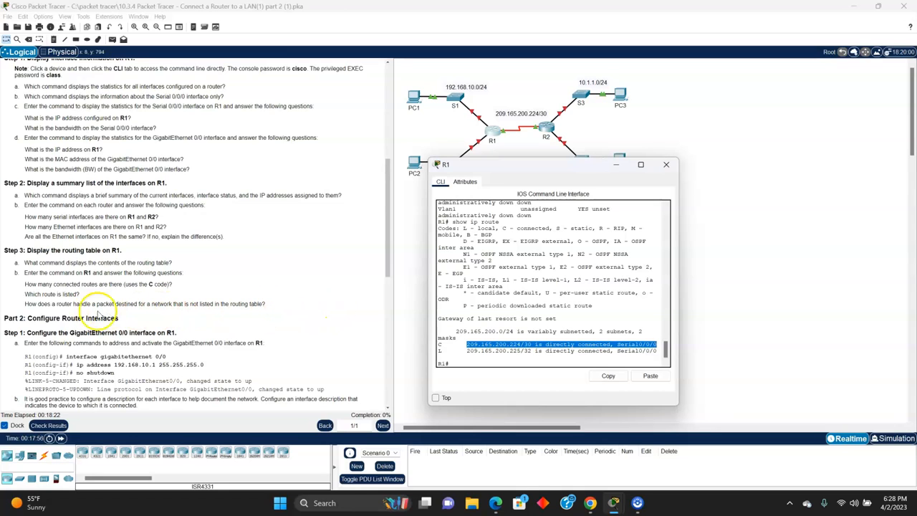
scroll(29, 319, down, 1)
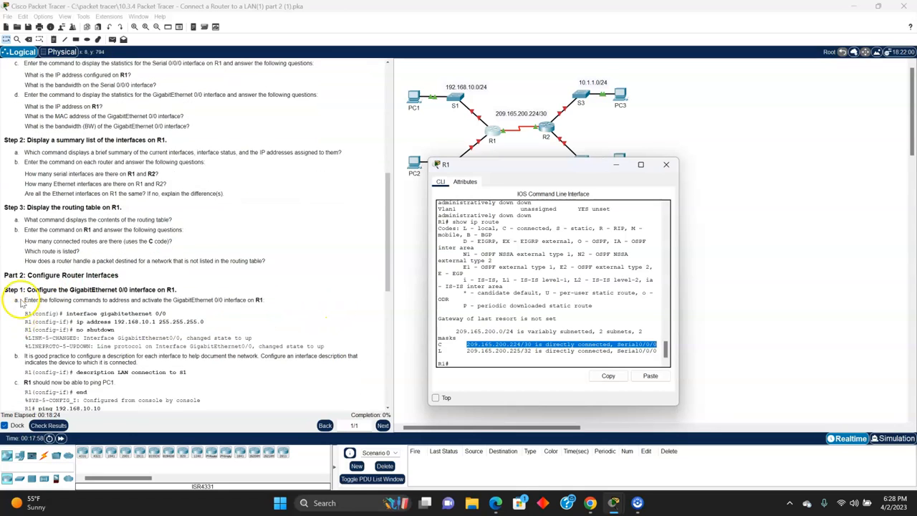
scroll(48, 283, down, 1)
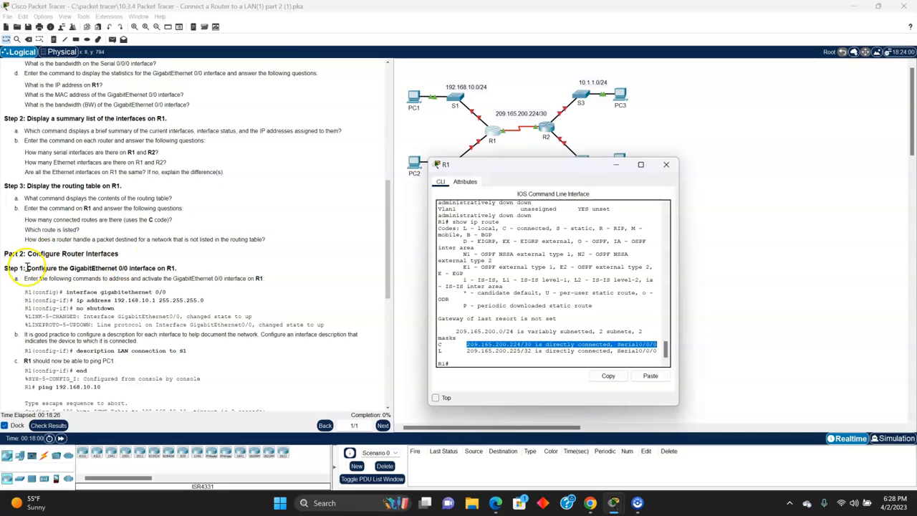
scroll(32, 279, down, 1)
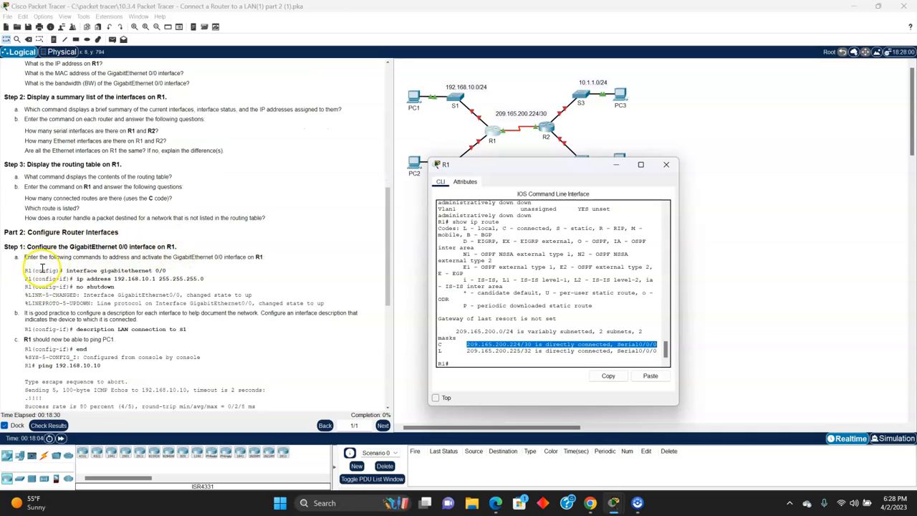
click(454, 364)
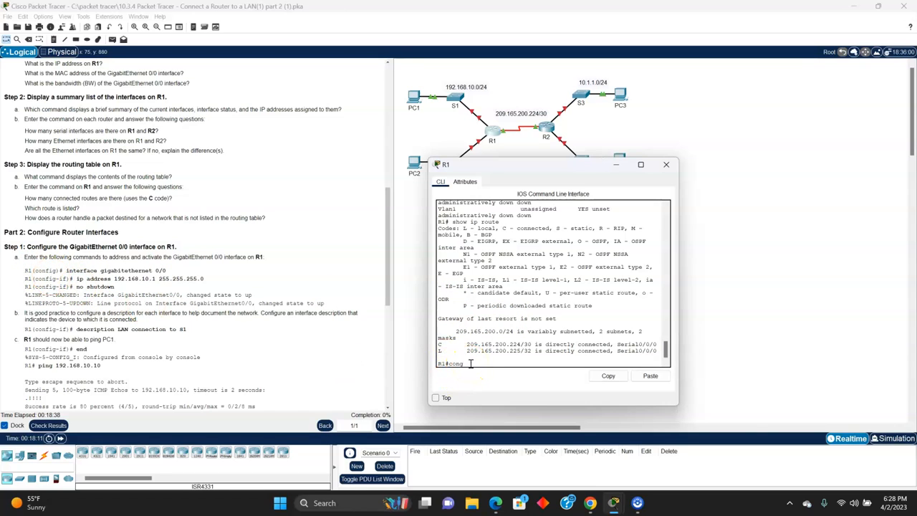
key(Return)
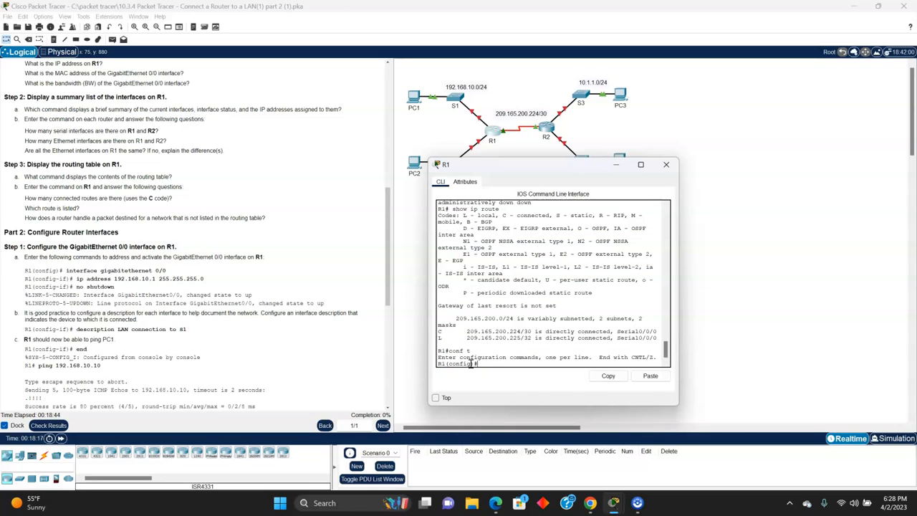
text(int g0/0)
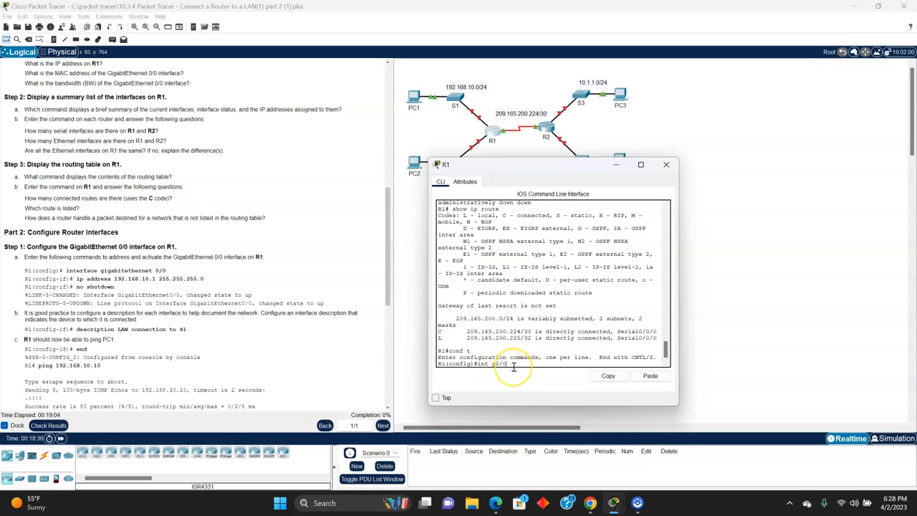
key(Return)
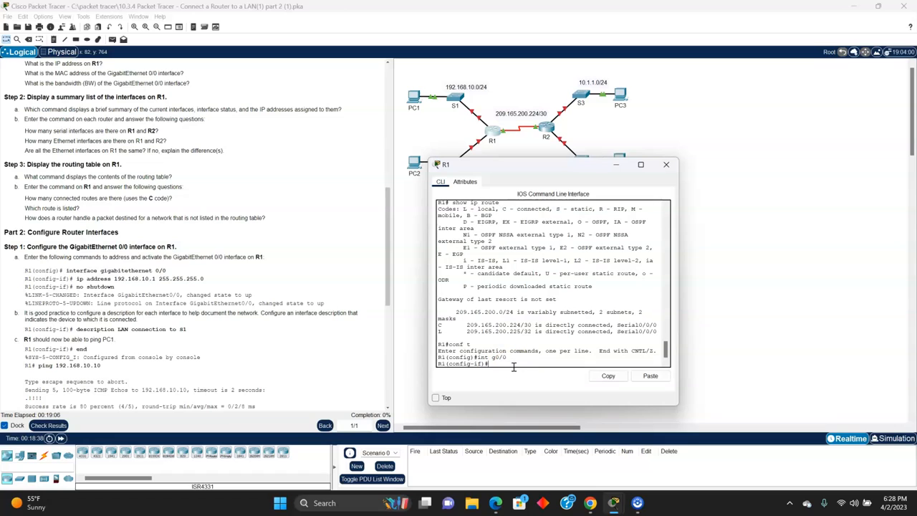
Step: Assign IP address 192.168.10.1 with subnet mask 255.255.255.0 to R1's g0/0 interface
text(ip address 192.168.10.1 255.255.255.0)
key(Return)
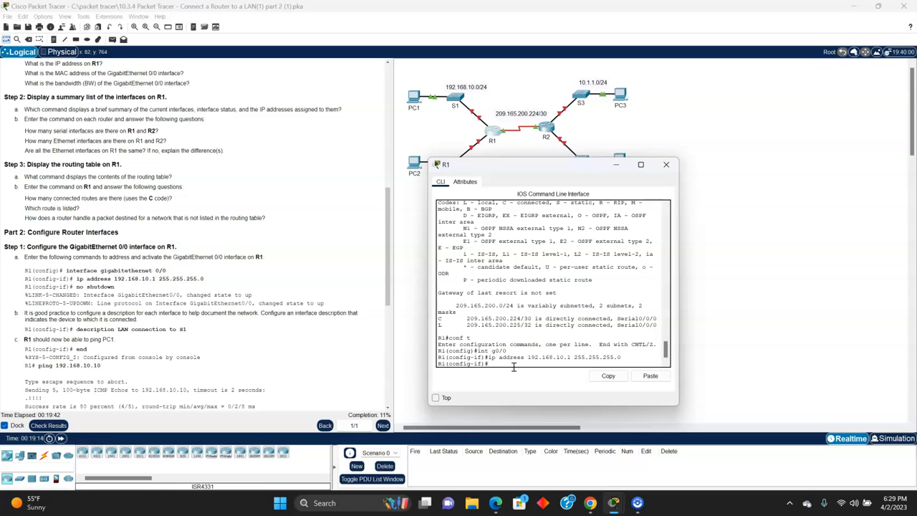
Step: Activate R1's g0/0 interface with no shut and return to the interface configuration prompt
text(shut)
key(Return)
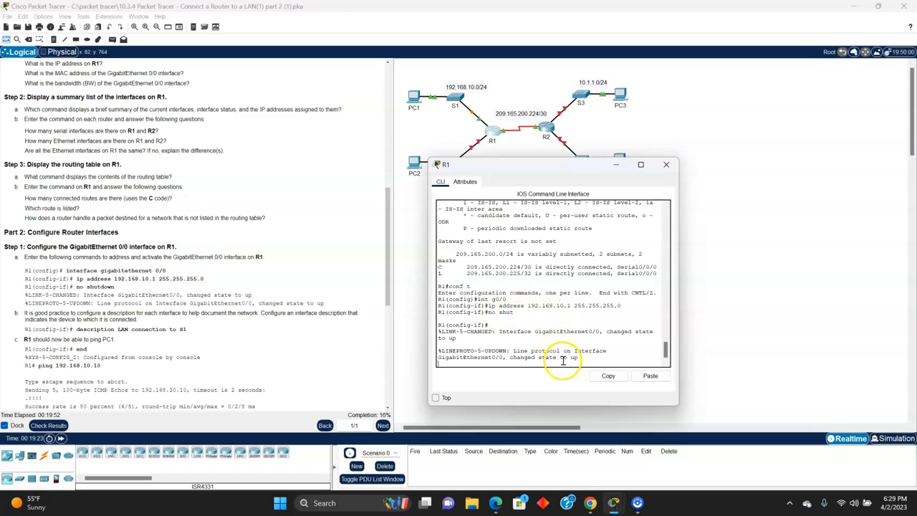
key(Return)
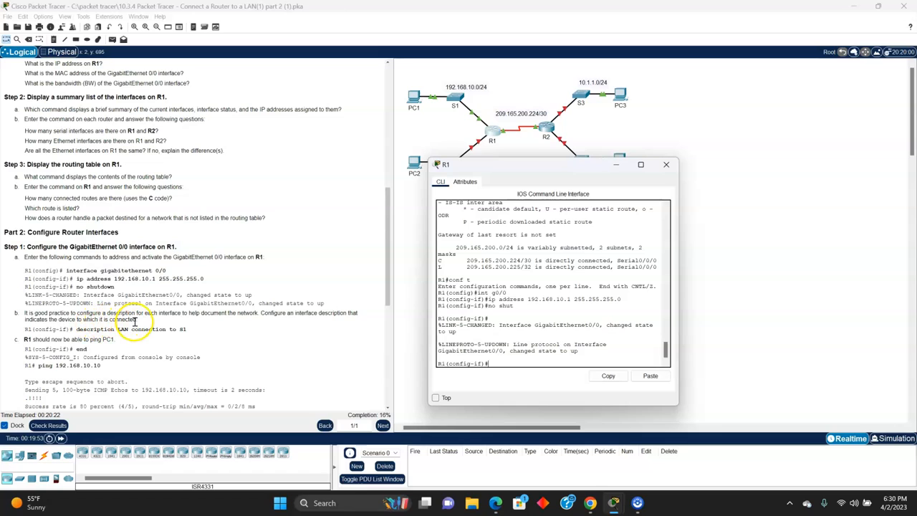
Step: Set the description of R1's g0/0 interface to LAN connection S1 and run no shut on it again
text(descript)
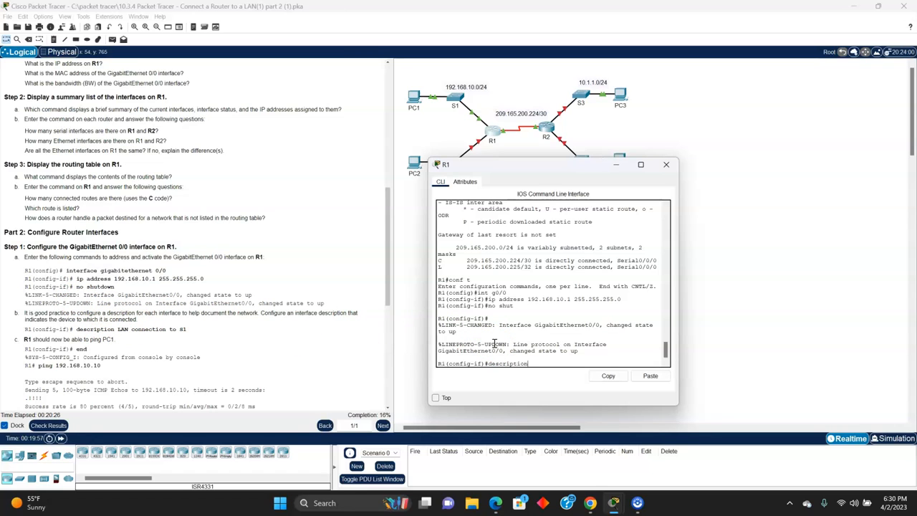
text(ion LAN connection S1)
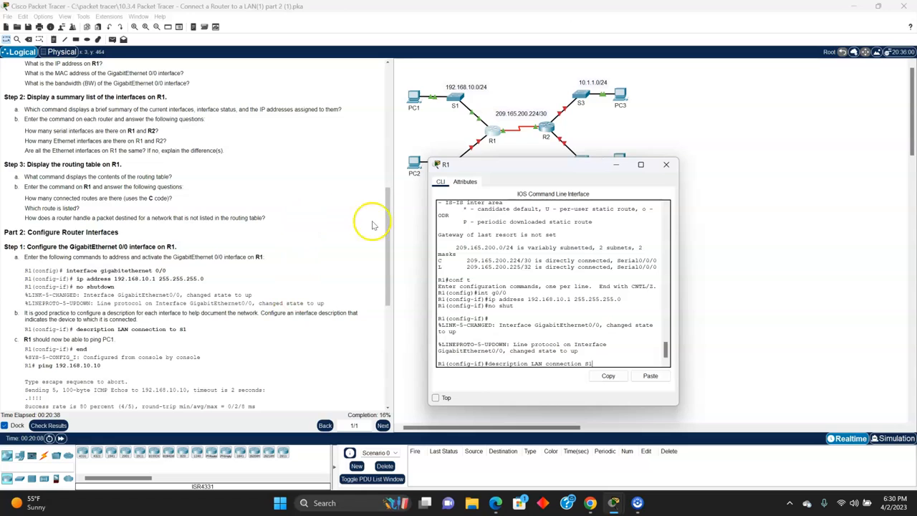
drag(513, 164, 519, 178)
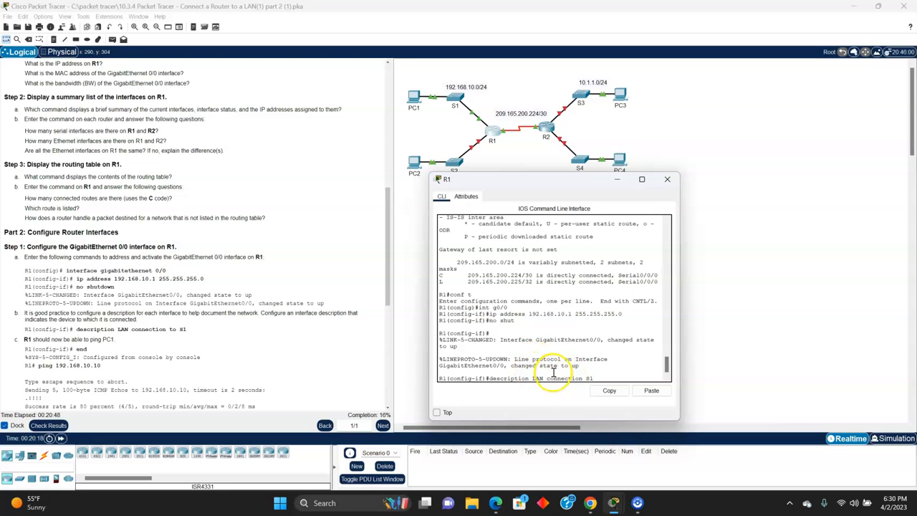
drag(535, 179, 587, 225)
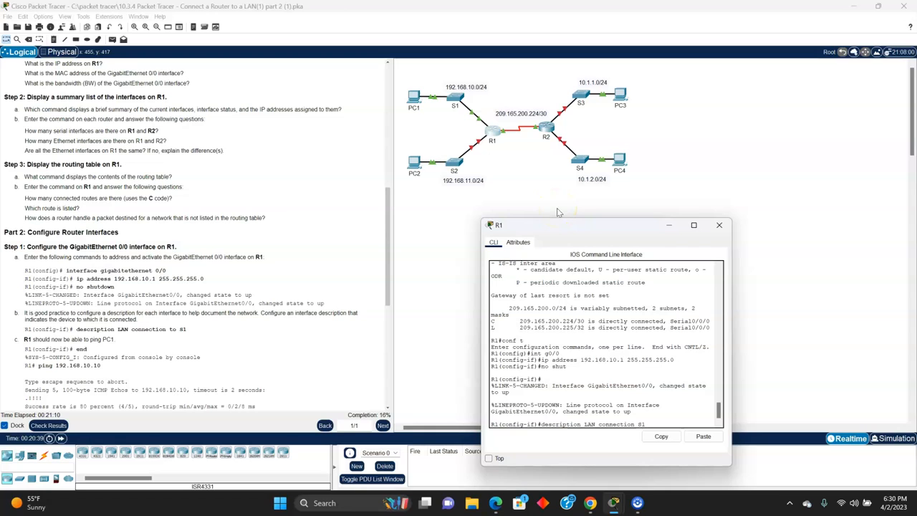
drag(575, 225, 576, 168)
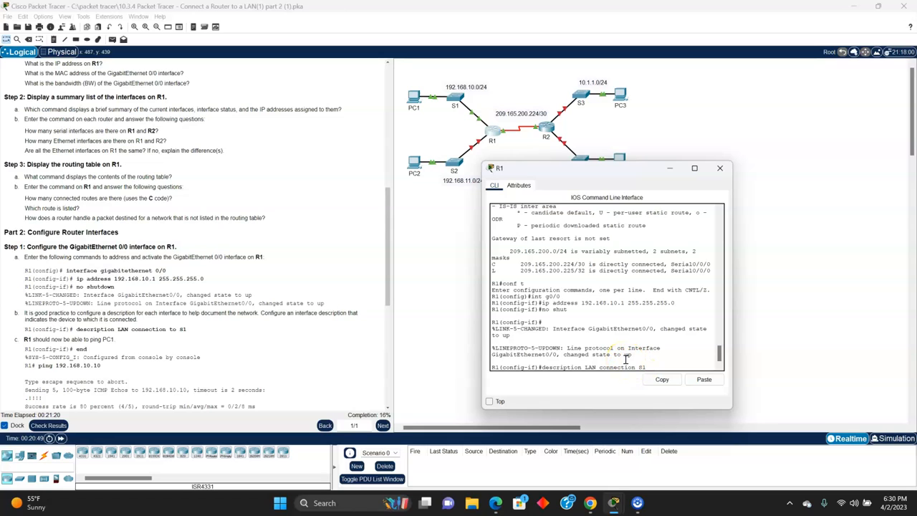
click(575, 367)
key(Return)
text(no shut)
key(Return)
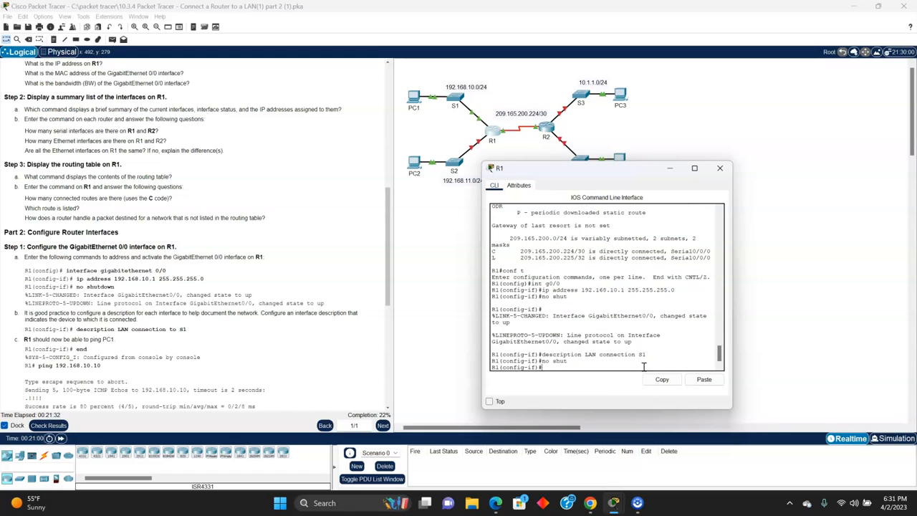
Step: Leave interface and global configuration modes on R1 with exit to return to privileged EXEC mode
scroll(258, 308, down, 2)
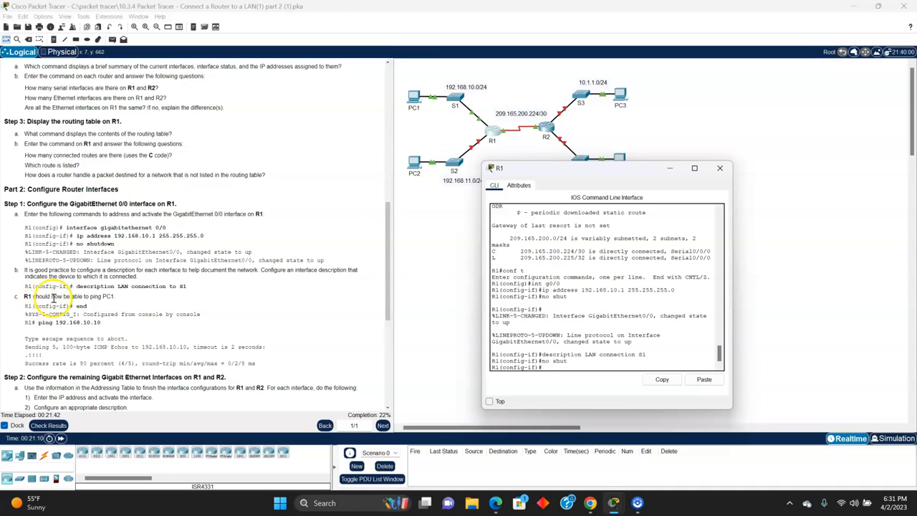
scroll(34, 298, down, 1)
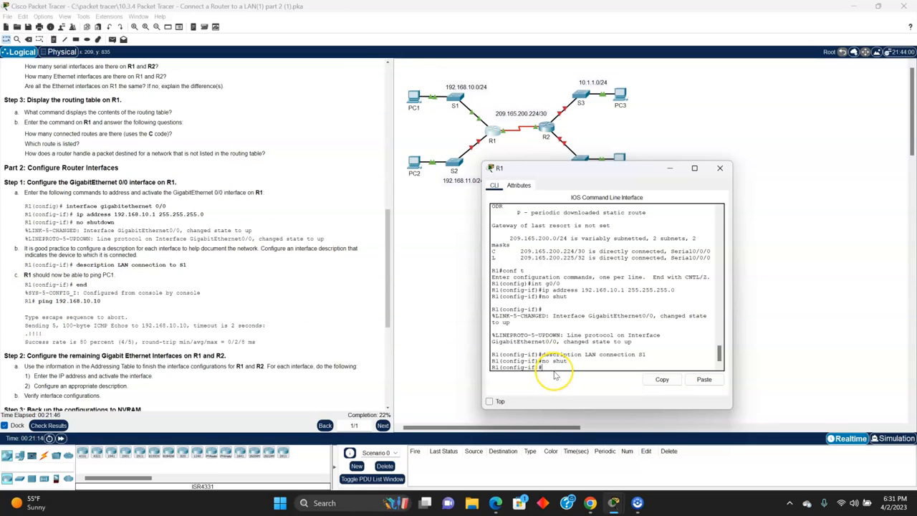
text(xit)
key(Return)
text(exit)
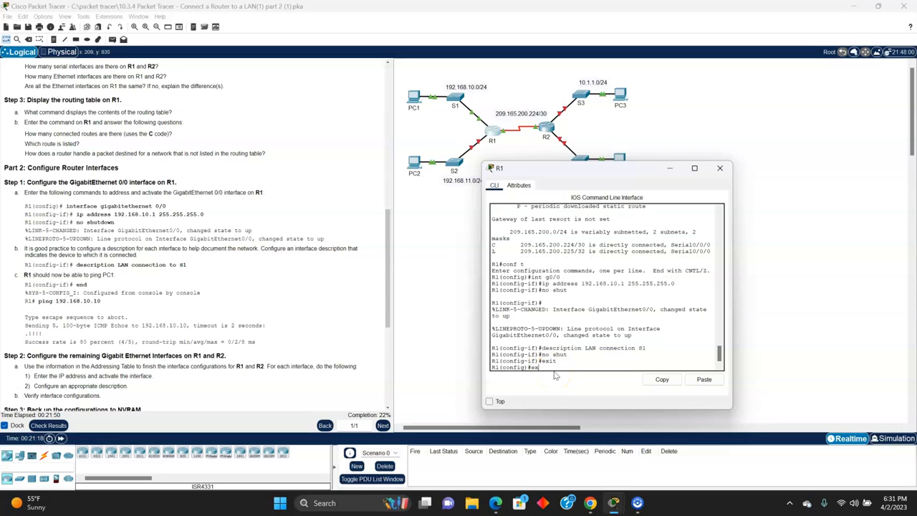
key(Return)
Step: Ping PC1 at 192.168.10.10 from R1 twice to test the connection
text(ping)
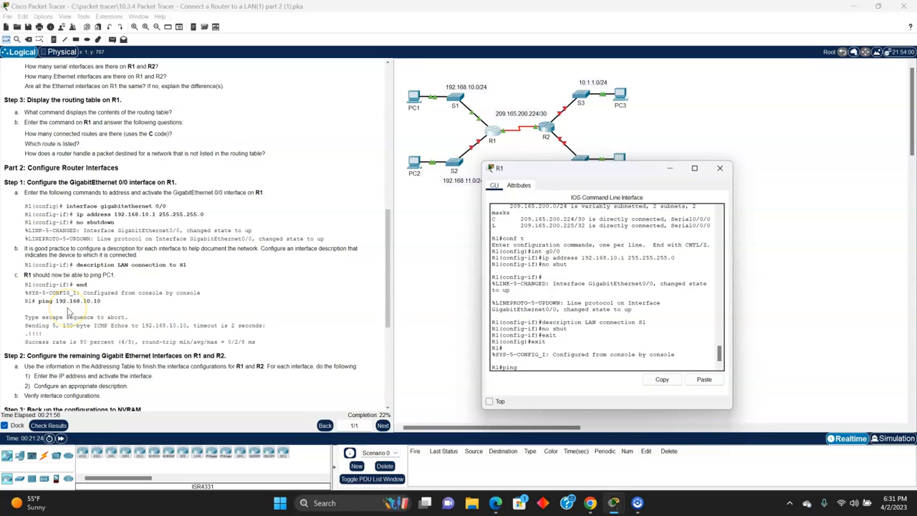
text( 192.168.10.10)
key(Return)
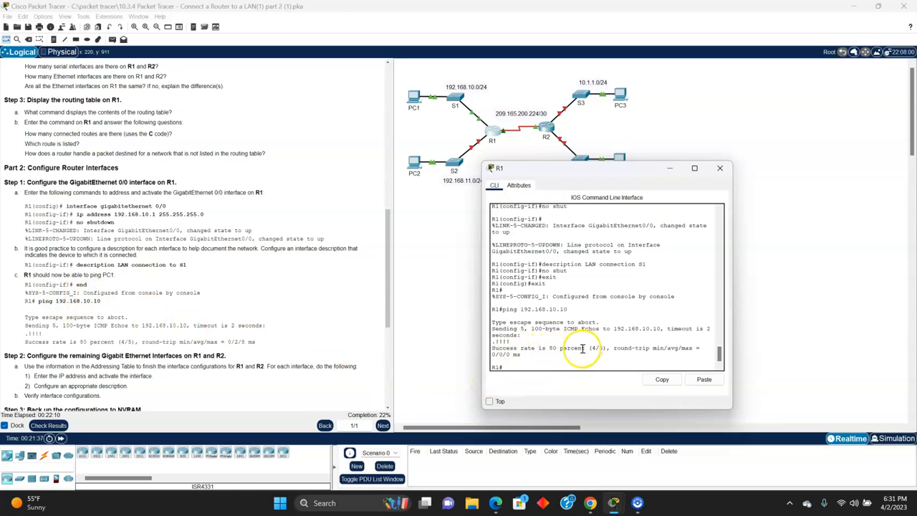
key(Up)
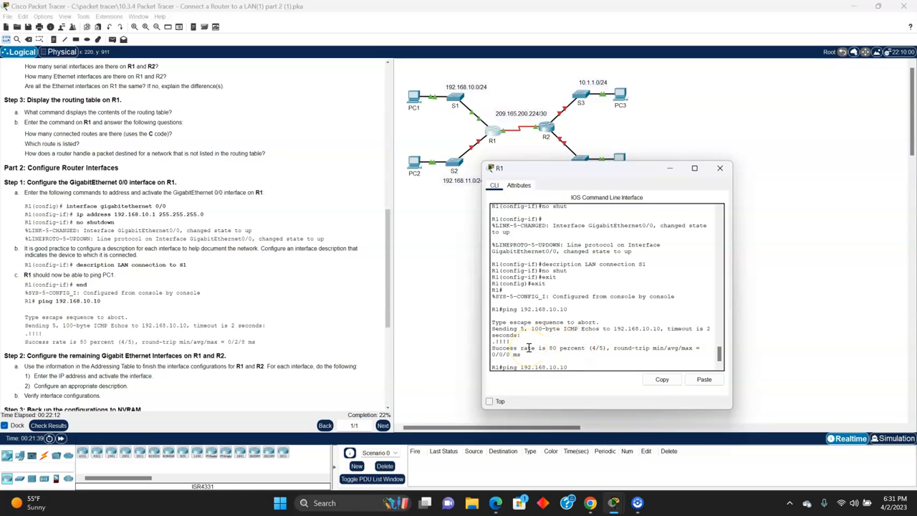
key(Return)
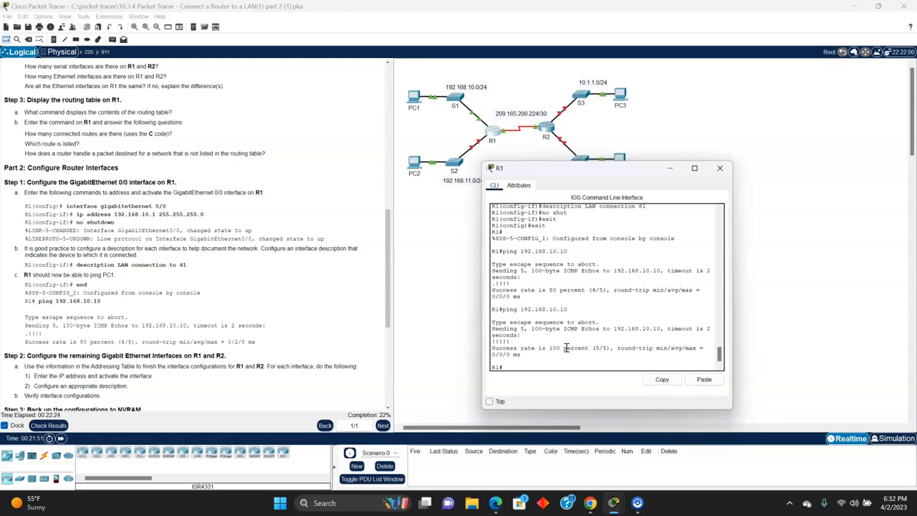
Step: Examine the instructions for the remaining Gigabit Ethernet interfaces and highlight R1's G0/0 entry in the Addressing Table
scroll(65, 296, down, 1)
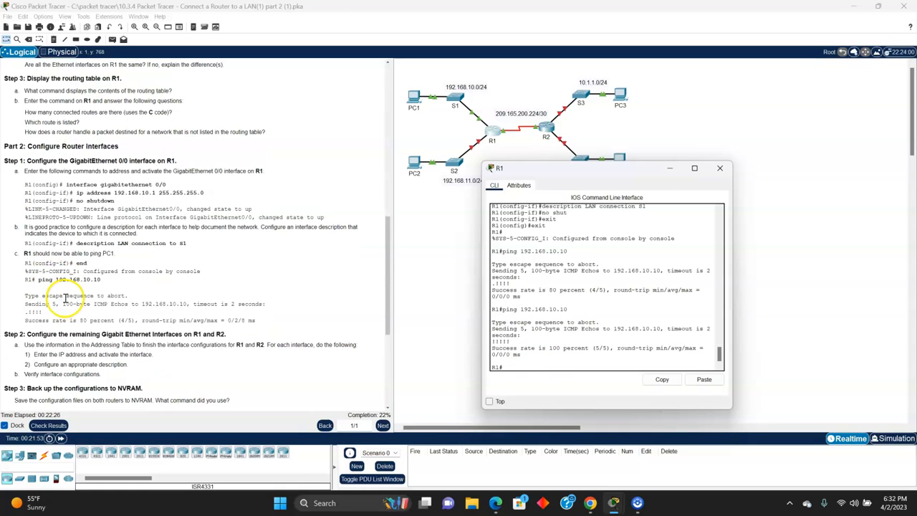
scroll(65, 296, down, 1)
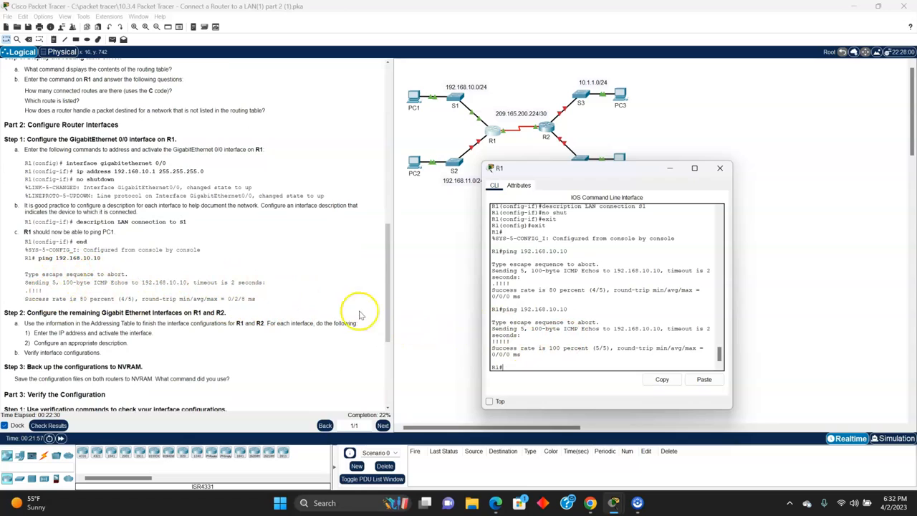
scroll(154, 280, down, 1)
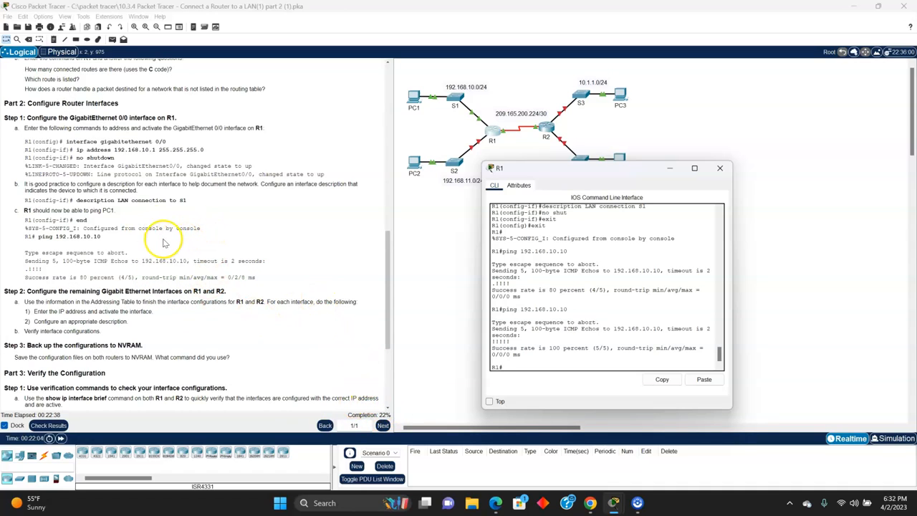
scroll(154, 218, down, 1)
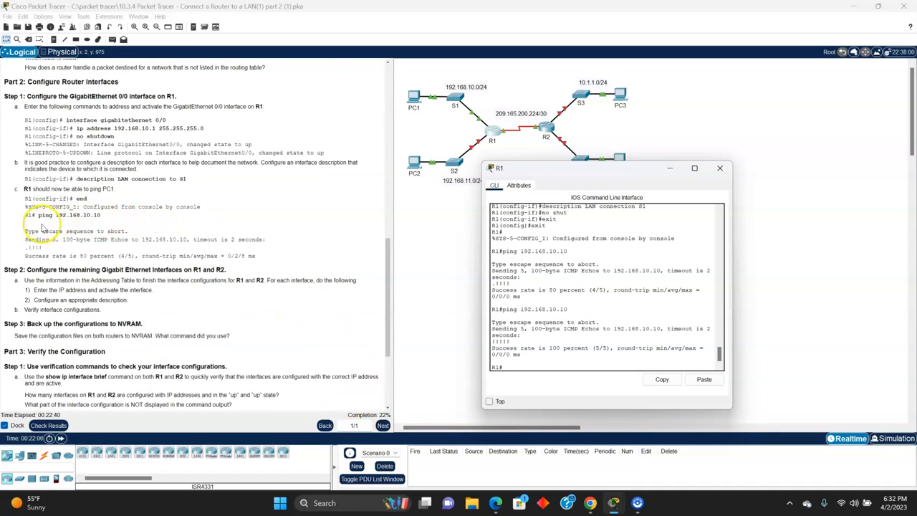
scroll(146, 245, down, 2)
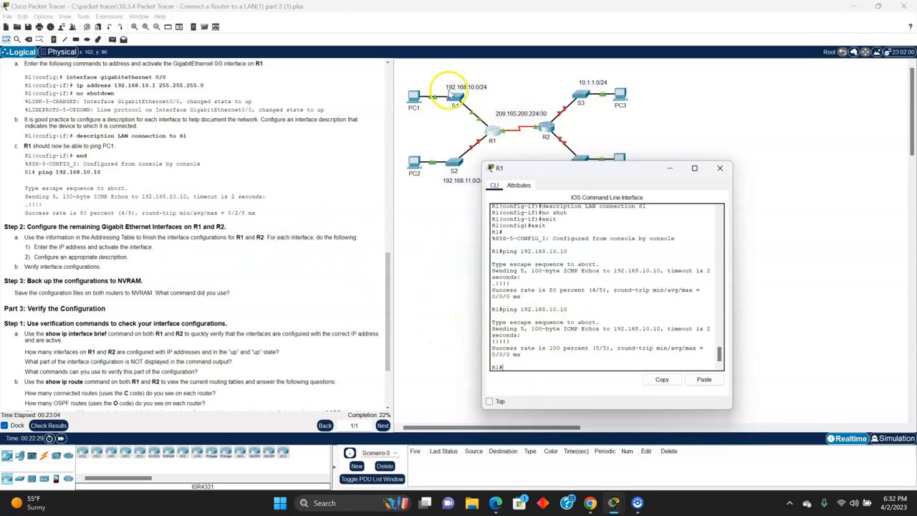
scroll(297, 222, up, 1)
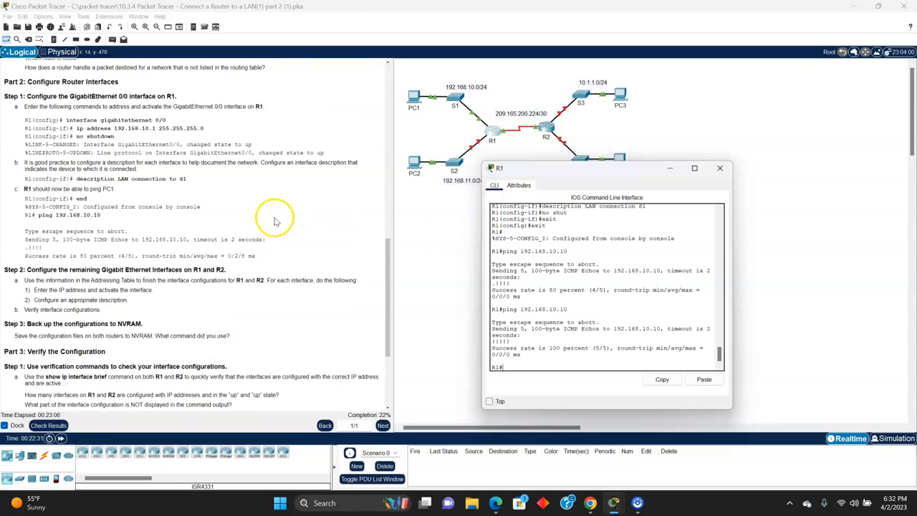
scroll(219, 280, up, 10)
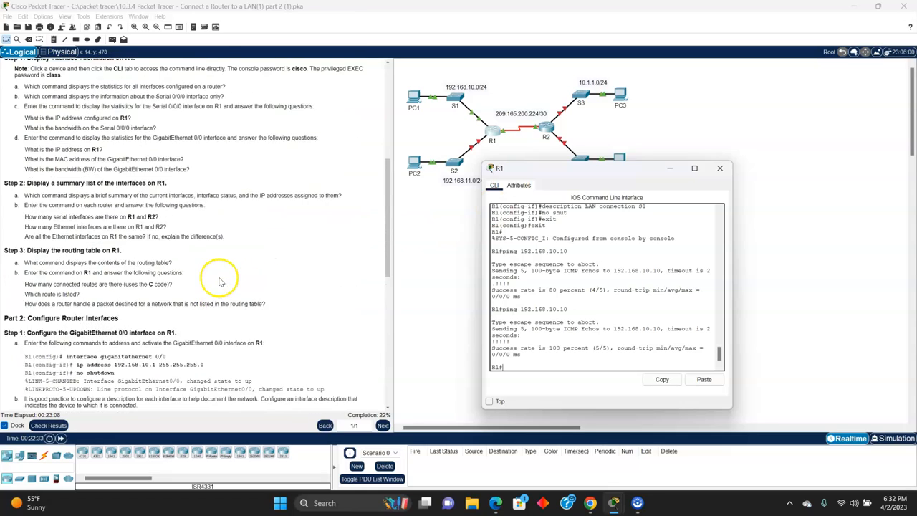
scroll(226, 266, up, 2)
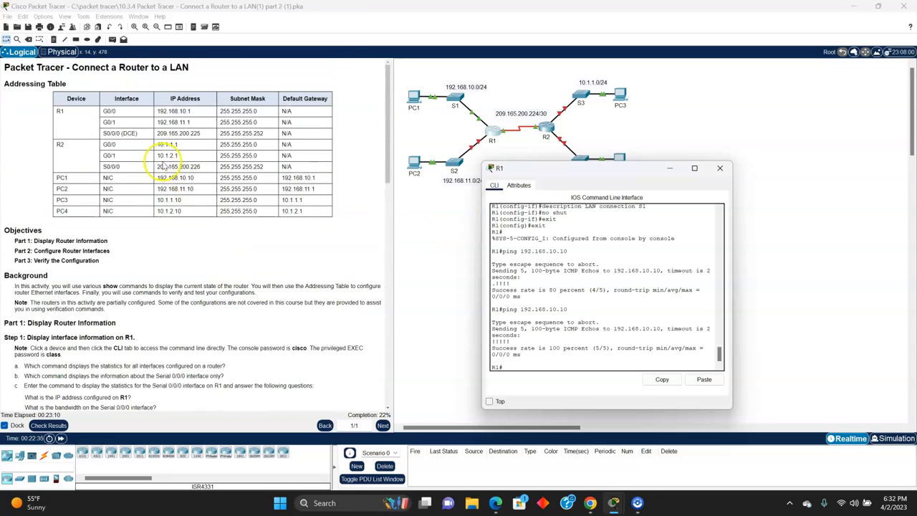
click(104, 114)
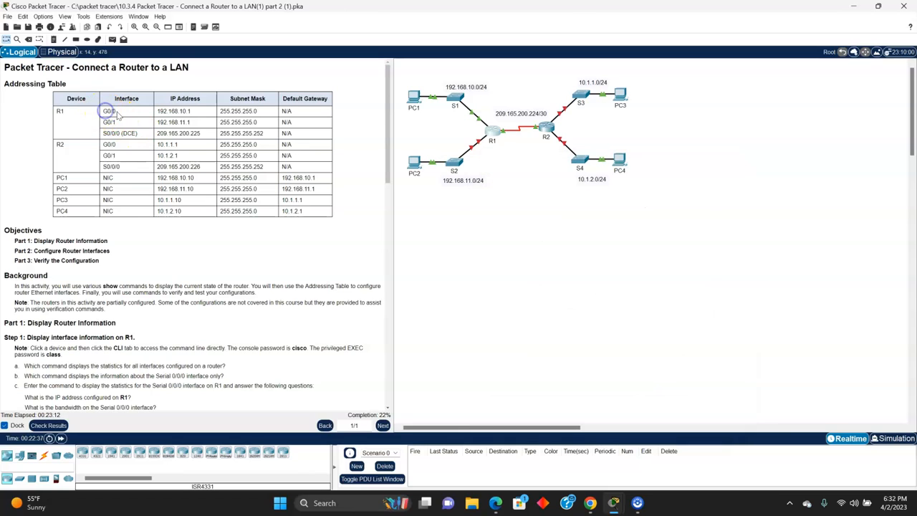
drag(104, 115, 259, 113)
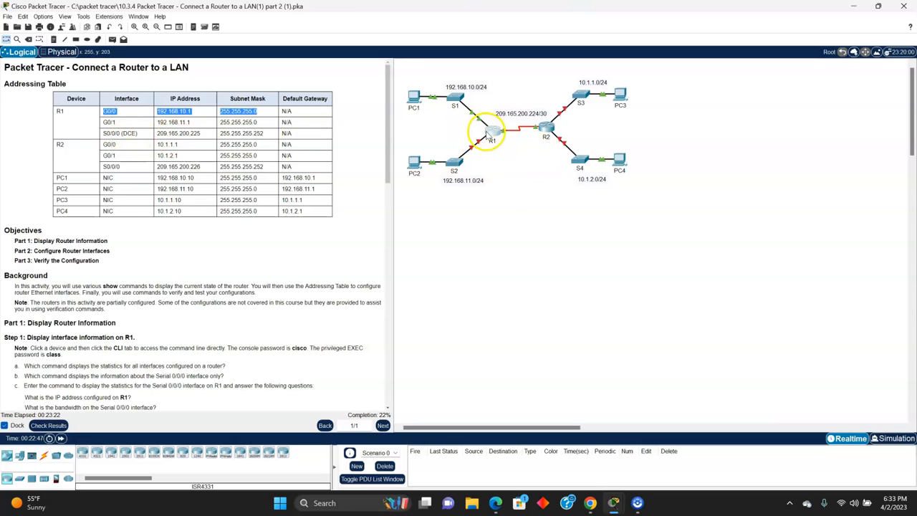
Step: Reopen R1's command line, enter global configuration mode with conf t and open the interface with int g0/1
click(491, 129)
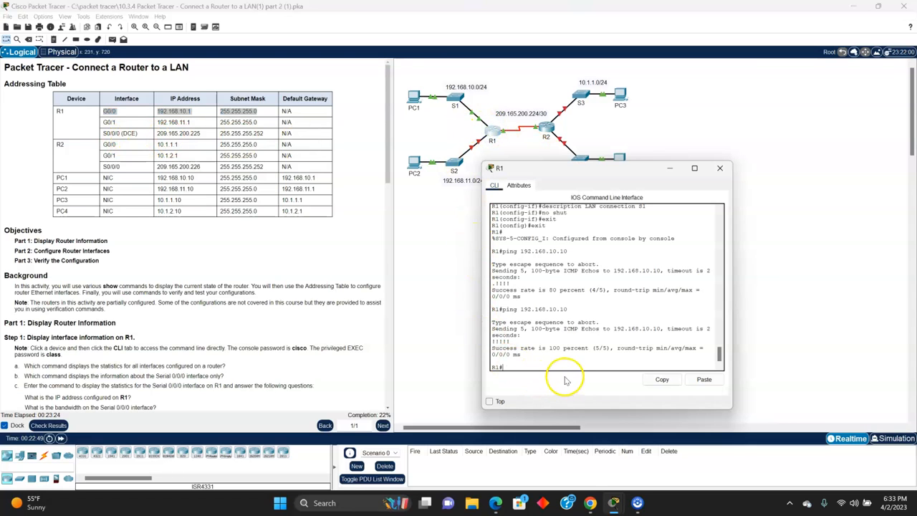
text(conf t)
key(Return)
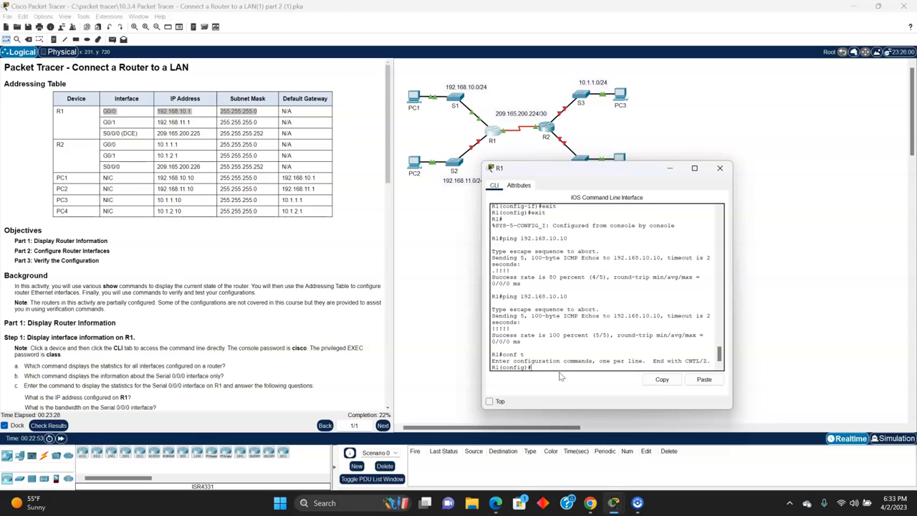
text(int g0/1)
key(Return)
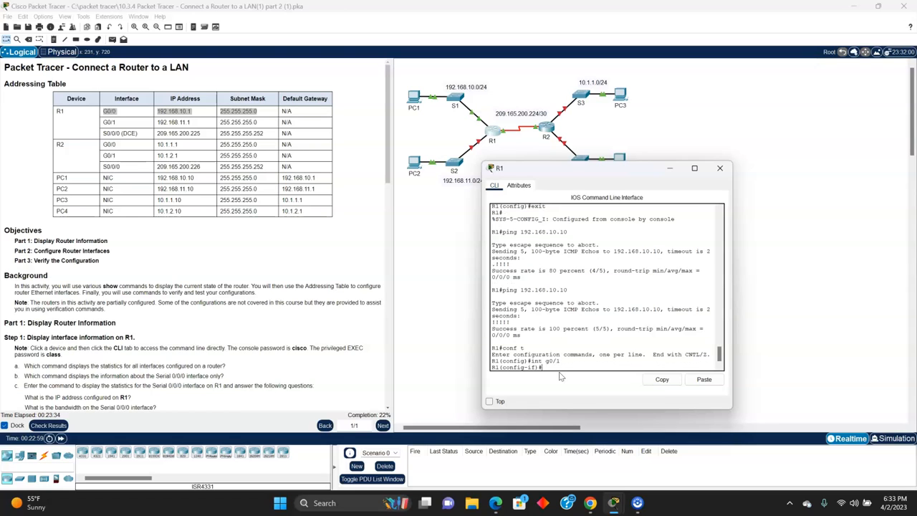
Step: Assign IP address 192.168.11.1 with subnet mask 255.255.255.0 to R1's g0/1 interface
text(ip address 192.168.11.1 255.255.255.0)
key(Return)
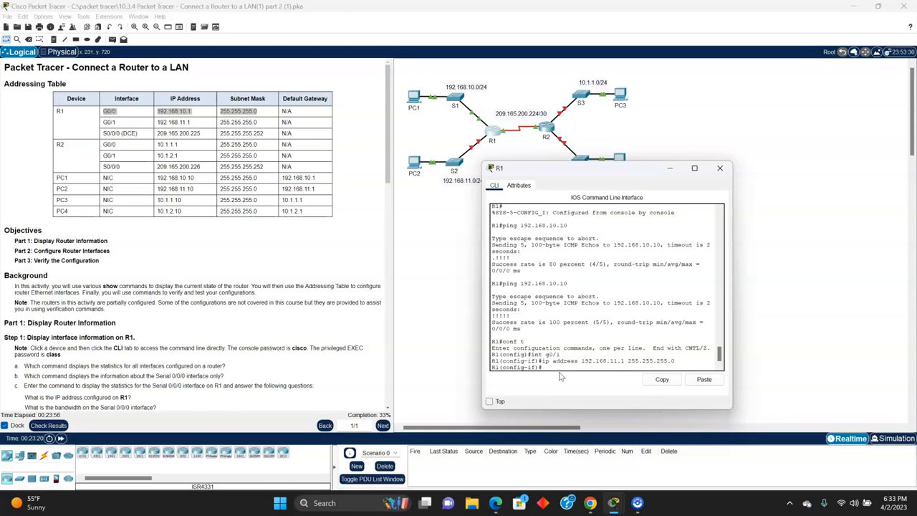
Step: Set the description of R1's g0/1 interface to LAN connection S2
text(description LAN connection)
text(S2)
key(Return)
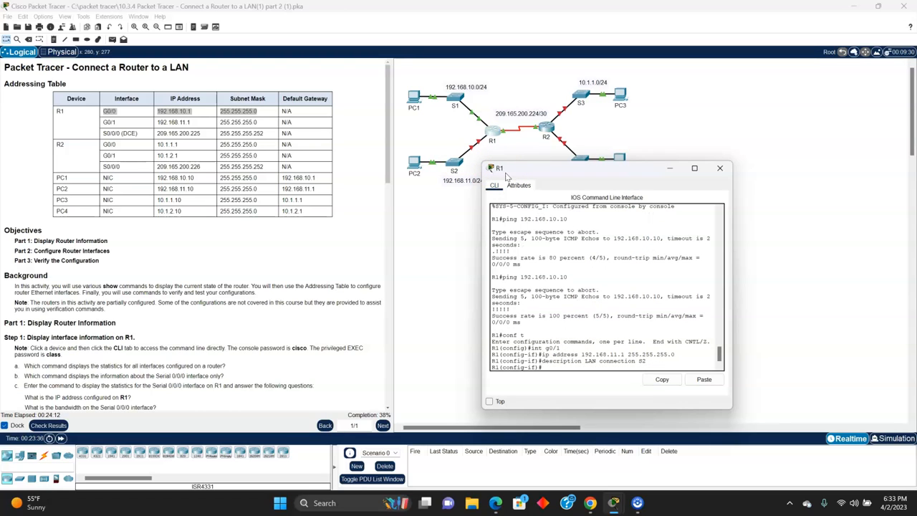
Step: Activate R1's g0/1 interface with no shut and return to the interface configuration prompt
text(no shut)
key(Return)
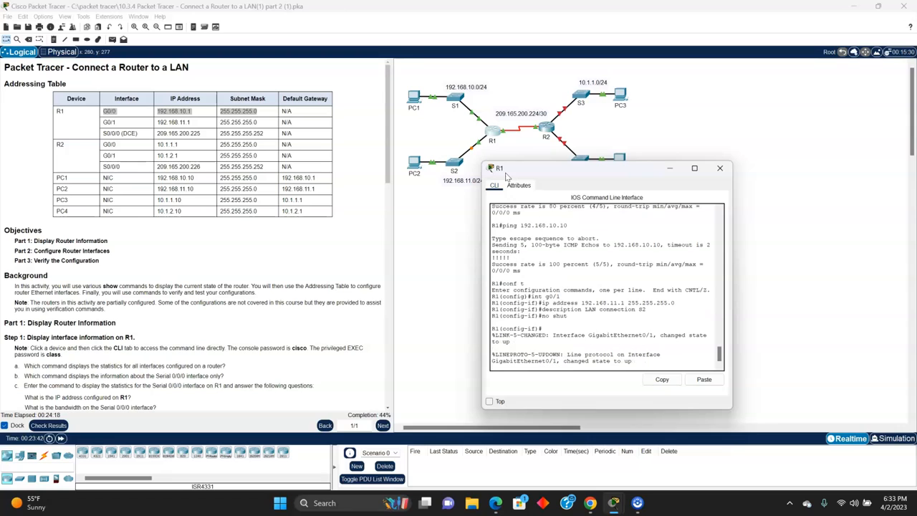
key(Return)
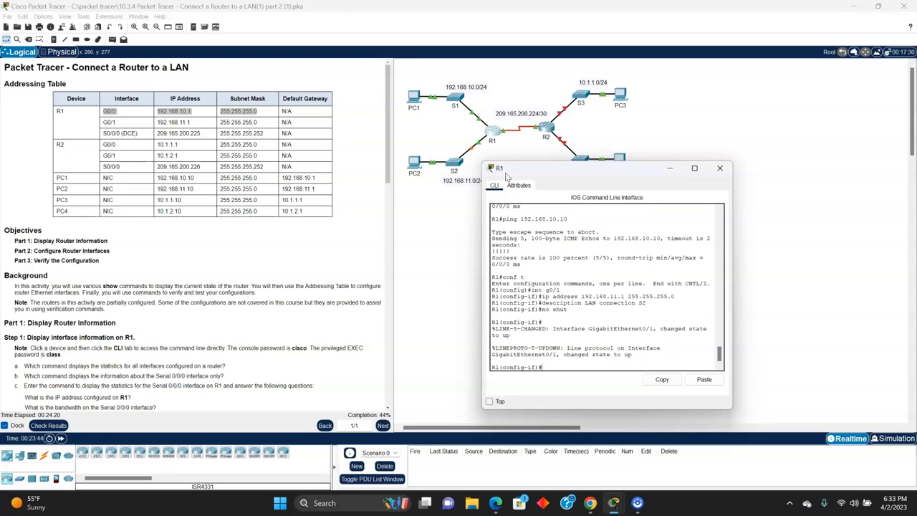
Step: Exit the g0/1 interface configuration on R1 and open the serial interface with int s0/0/0
text(exxi)
key(BackSpace)
text(it)
key(Return)
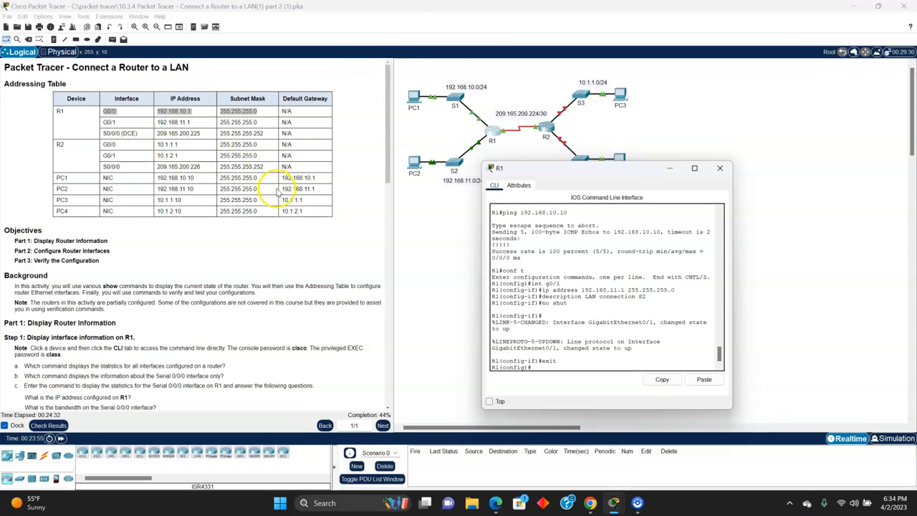
text(int)
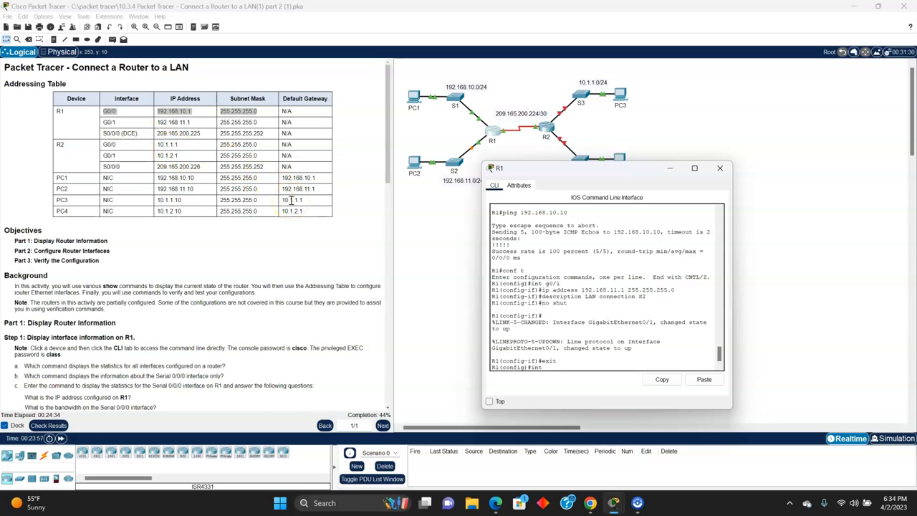
text( s0/0/0)
key(Return)
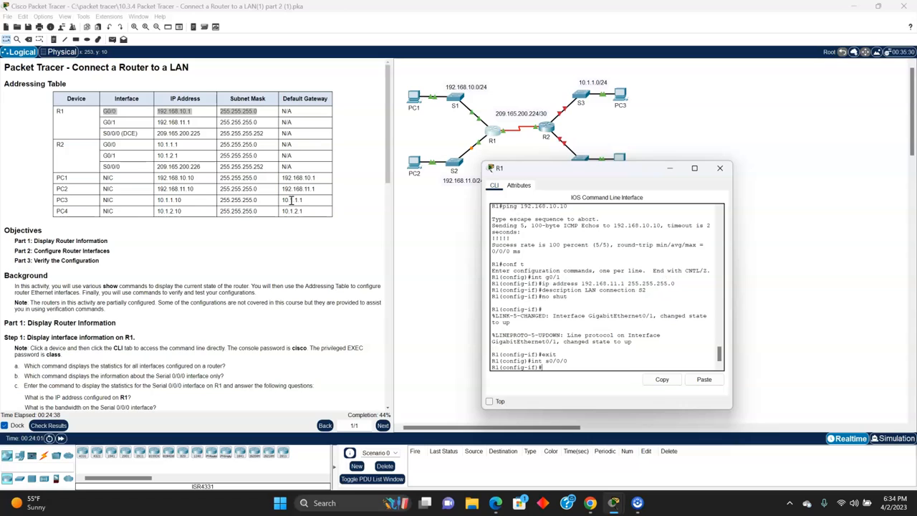
Step: Try to assign IP address 209.165.200.225 to R1's s0/0/0 interface without a subnet mask
text(ip address 209.165.200.225)
key(Return)
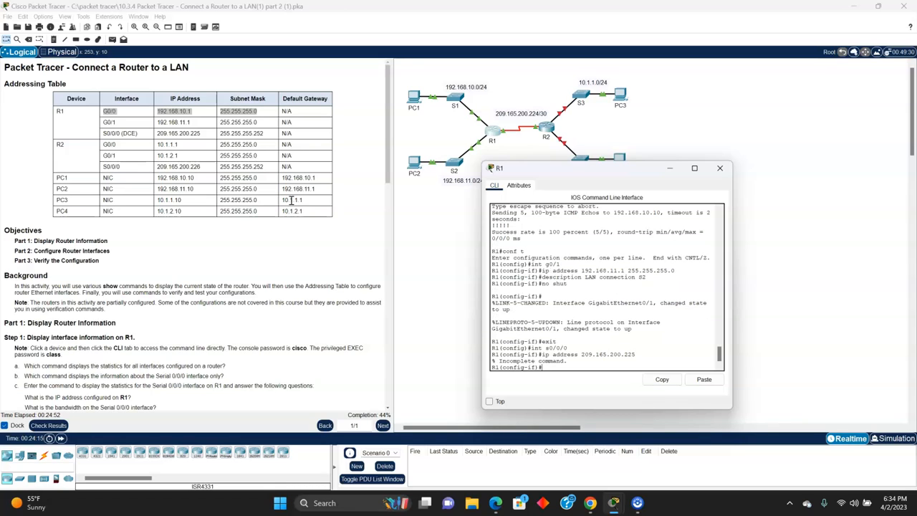
Step: Assign IP address 209.165.200.225 with subnet mask 255.255.255.252 to R1's s0/0/0 interface
key(Up)
drag(219, 134, 227, 134)
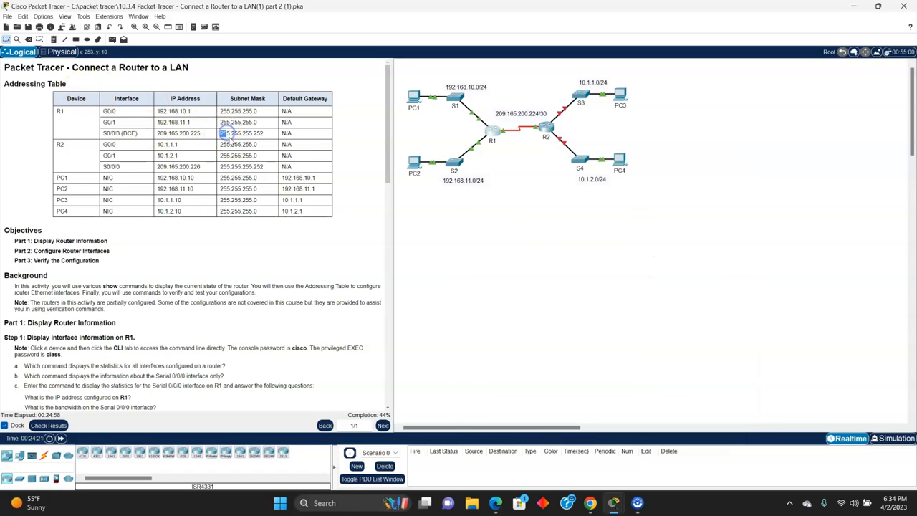
click(492, 130)
click(604, 312)
text(55.255)
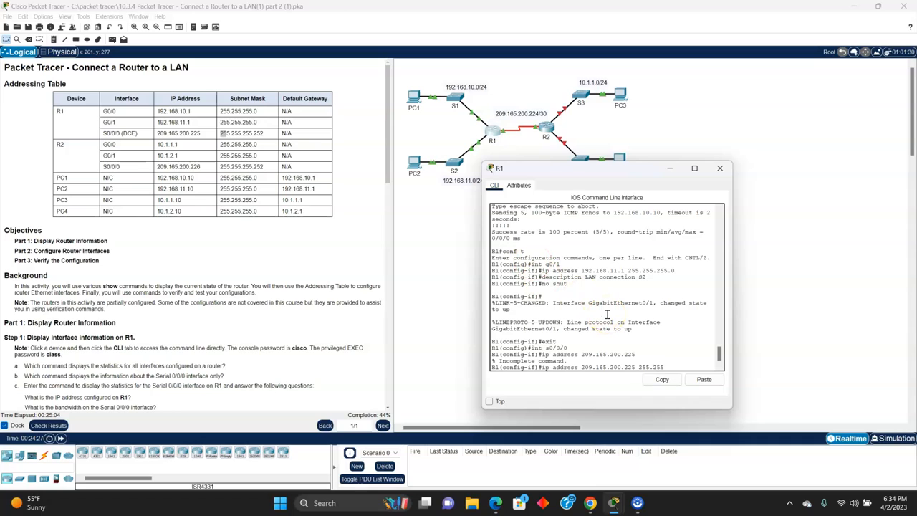
text(.255.252)
key(Return)
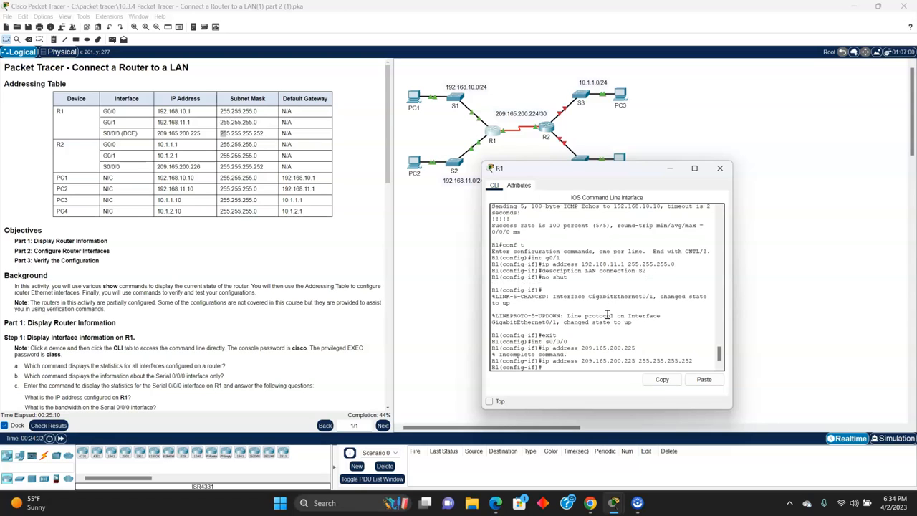
Step: Activate R1's s0/0/0 interface with no shut and exit back to the privileged EXEC prompt
text(no shut)
key(Return)
text(exit)
key(Return)
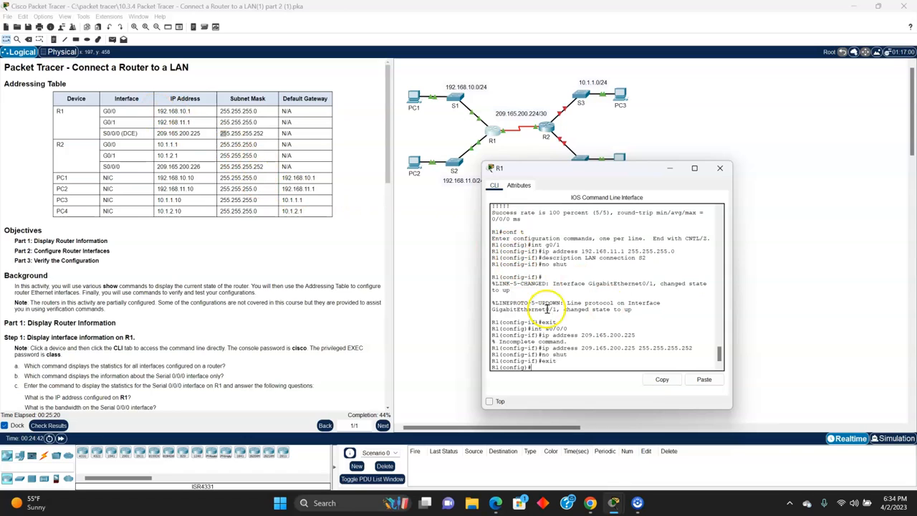
text(exit)
key(Return)
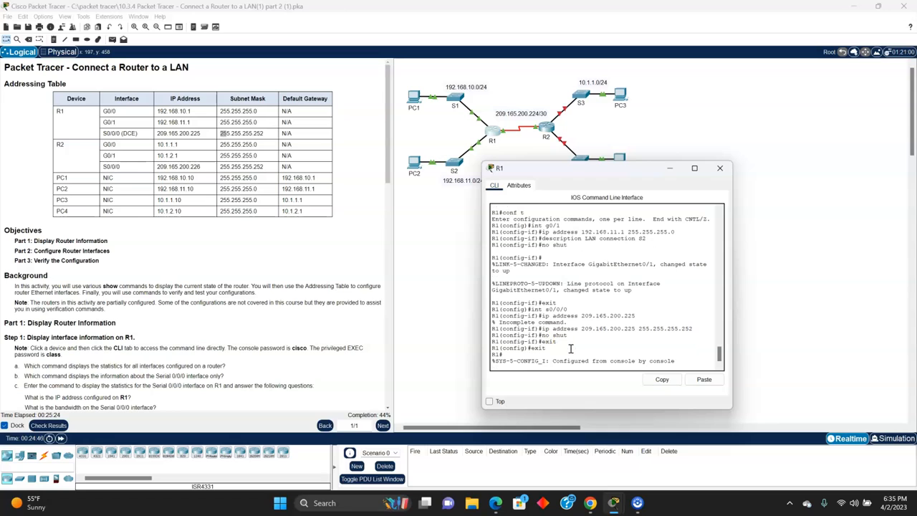
key(Return)
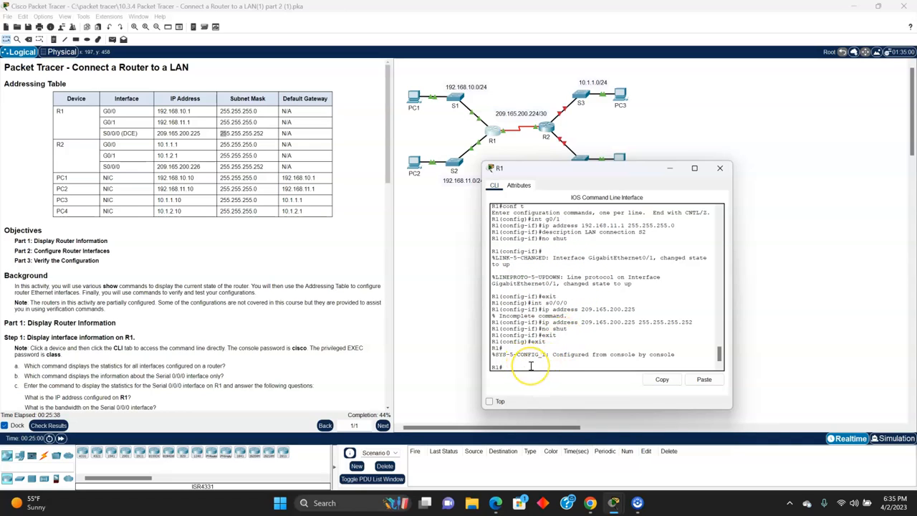
Step: Save R1's running configuration with copy run start, accepting the default destination filename startup-config
text(copy run start)
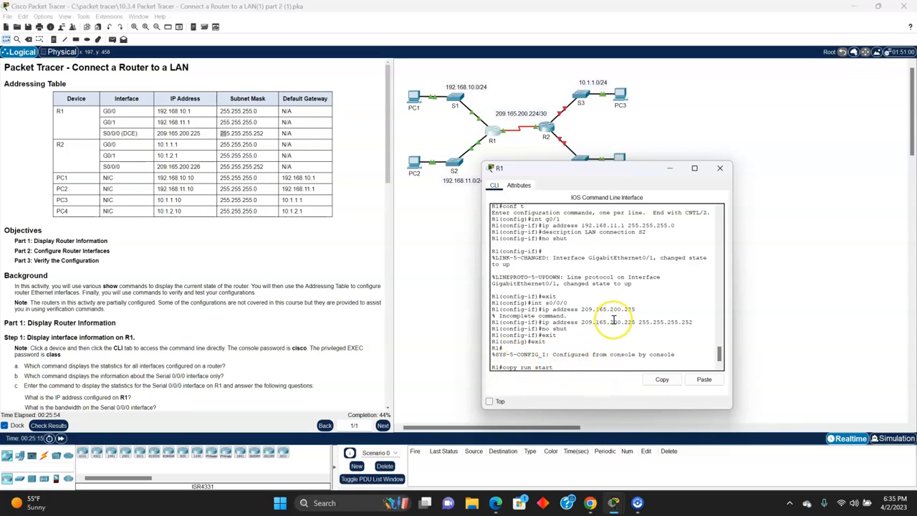
key(Return)
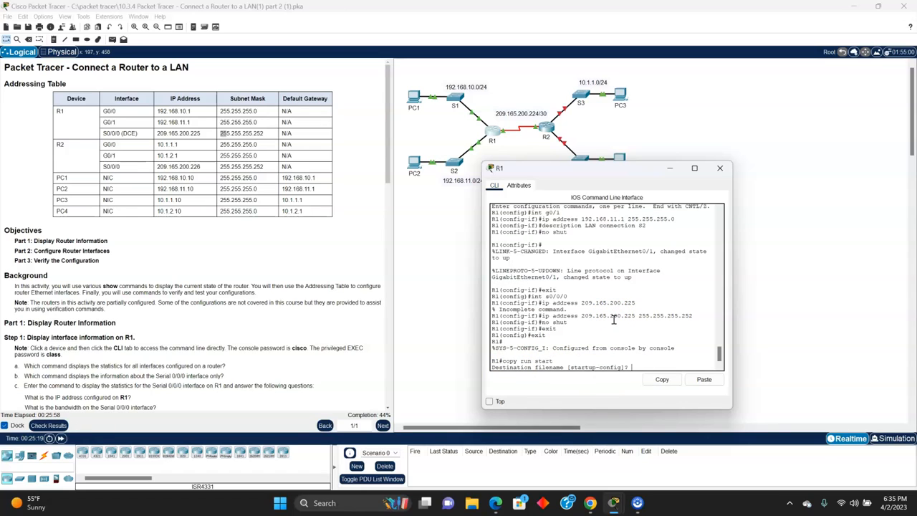
key(Return)
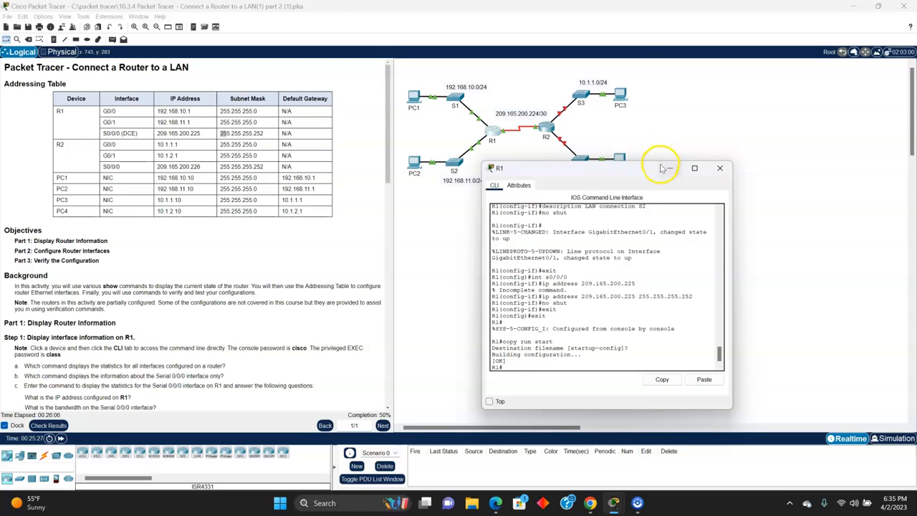
Step: Open R2's command line, log in with the console password and enter privileged EXEC mode with the enable password
click(543, 129)
key(Return)
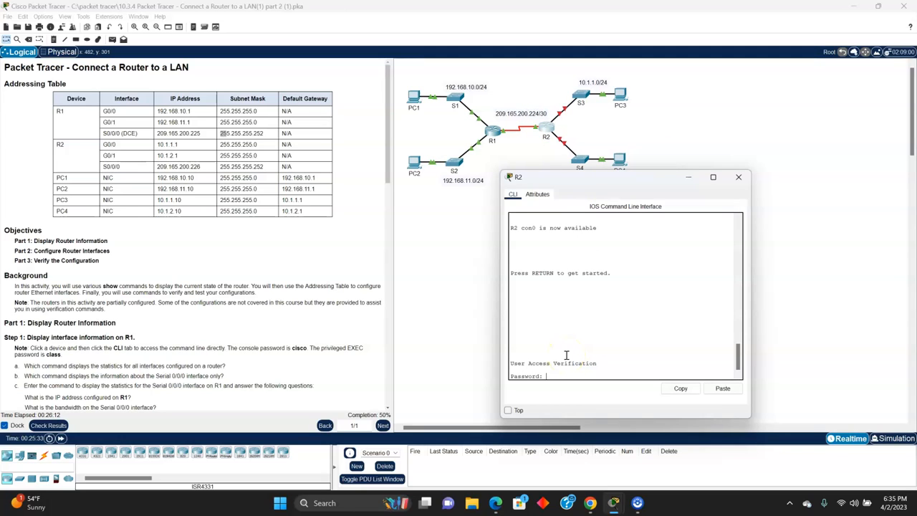
text(cisco)
key(Return)
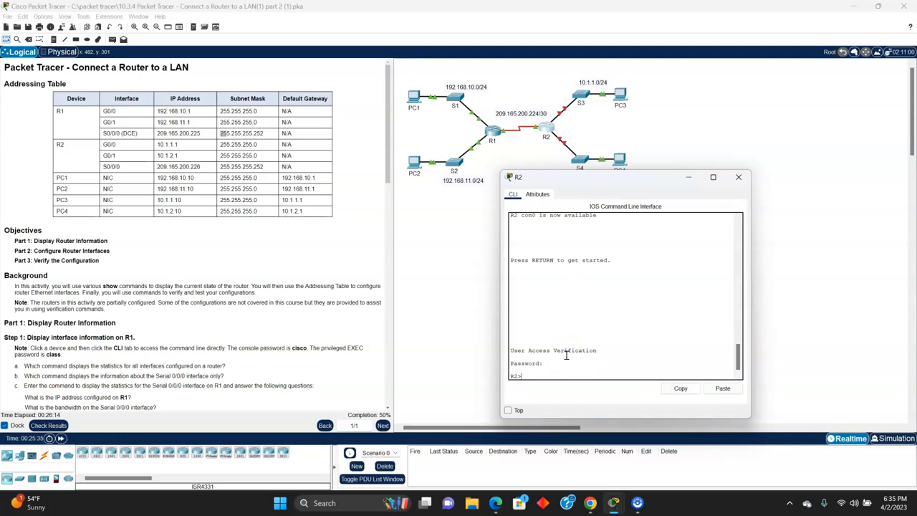
text(enable)
key(Return)
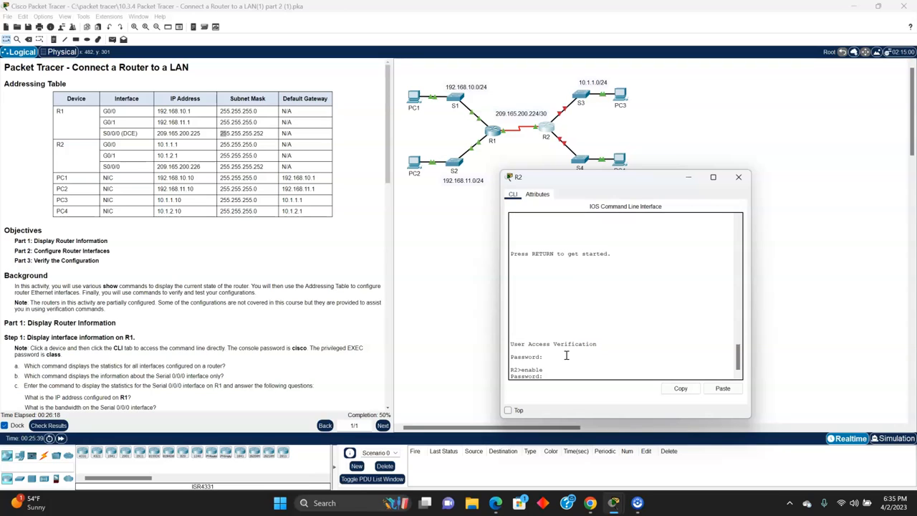
text(class)
key(Return)
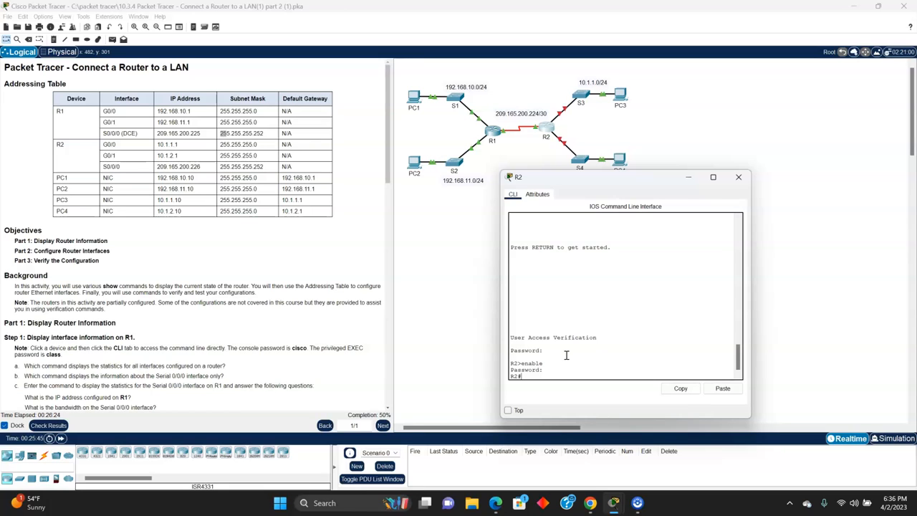
Step: Enter global configuration mode on R2 with conf t and open interface g0/0
text(conf t)
key(Return)
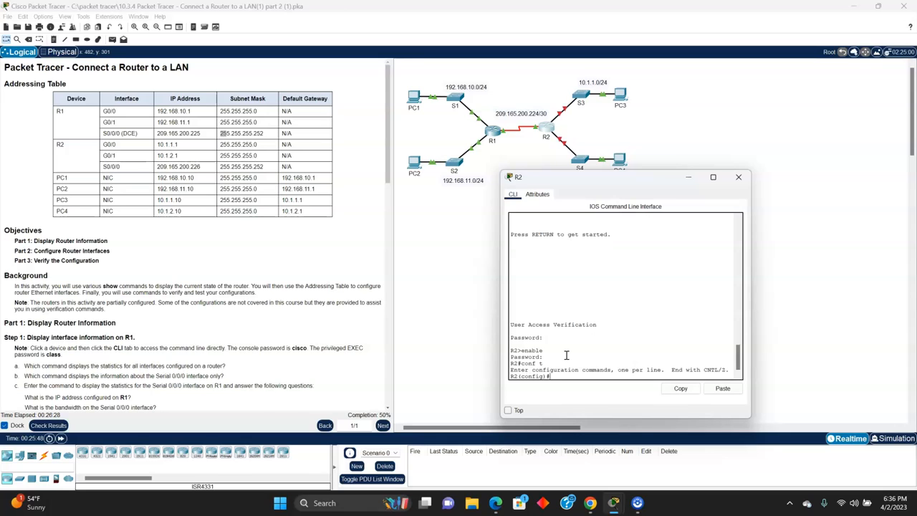
text(int)
text(g0/0)
key(Return)
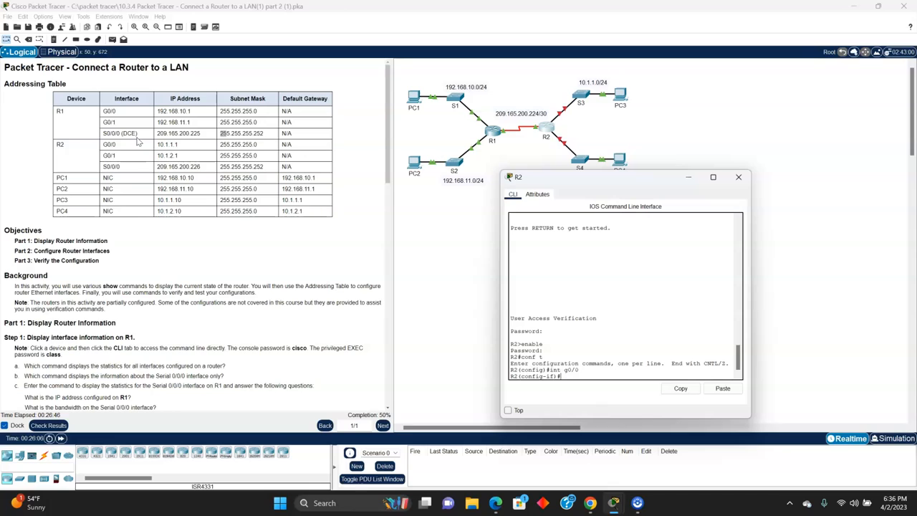
Step: Assign IP address 10.1.1.1 with subnet mask 255.255.255.0 to R2's g0/0 interface
text(ip address 10.1.1.1 255.255.255.0)
key(Return)
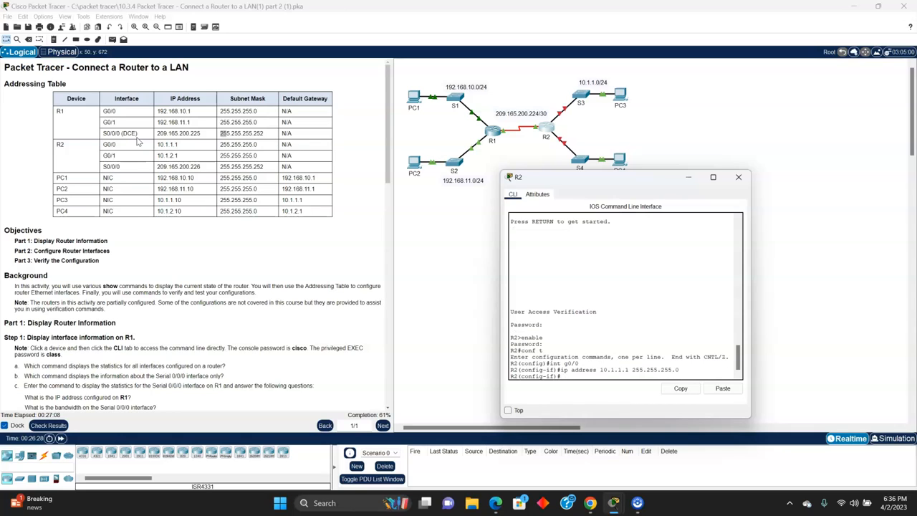
Step: Set the description of R2's g0/0 interface to LAN connection S3
text(description LAN connection)
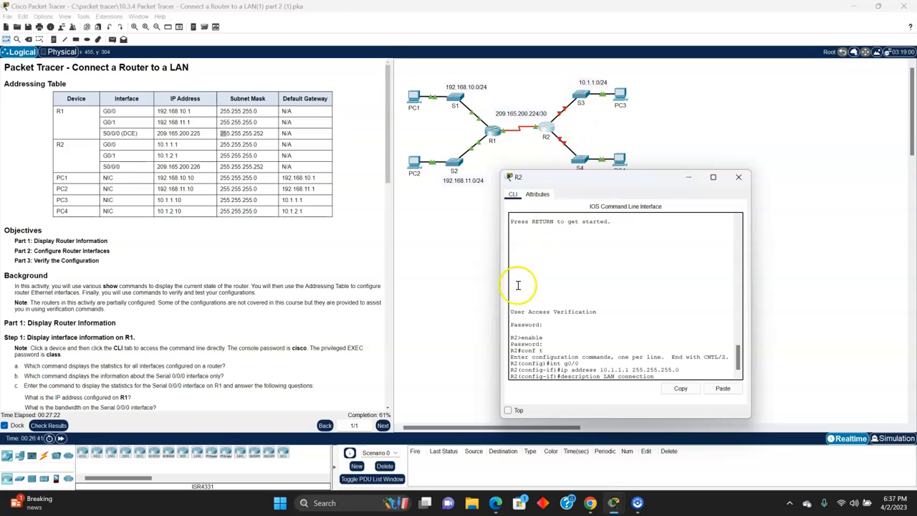
text(S3)
key(Return)
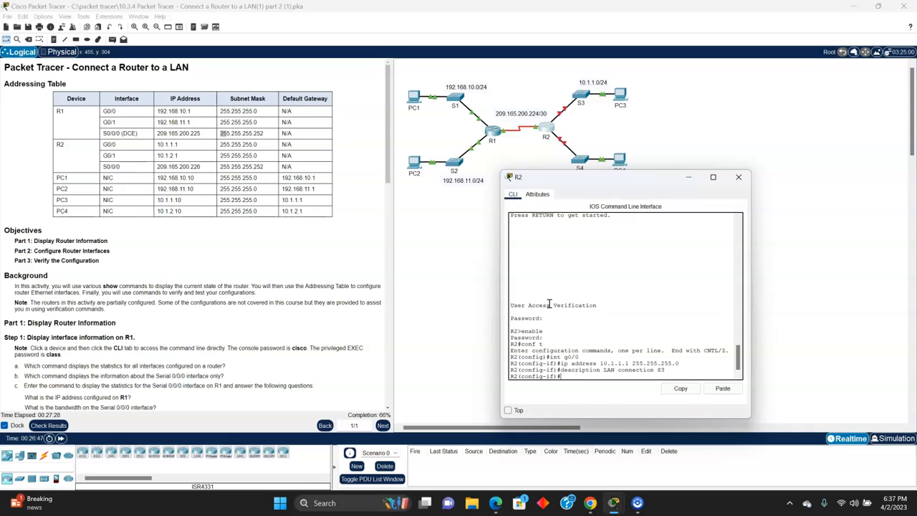
Step: Activate R2's g0/0 interface with no shut and return to the interface configuration prompt
text(no shut)
key(Return)
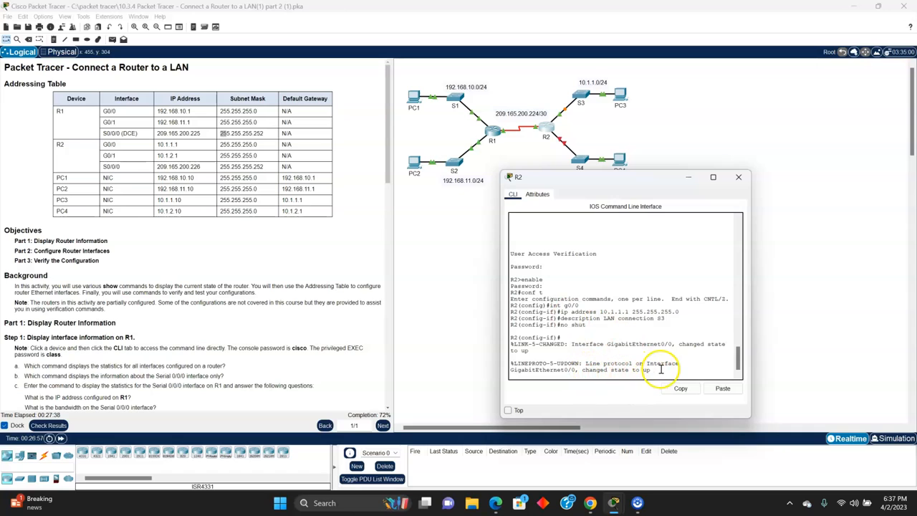
key(Return)
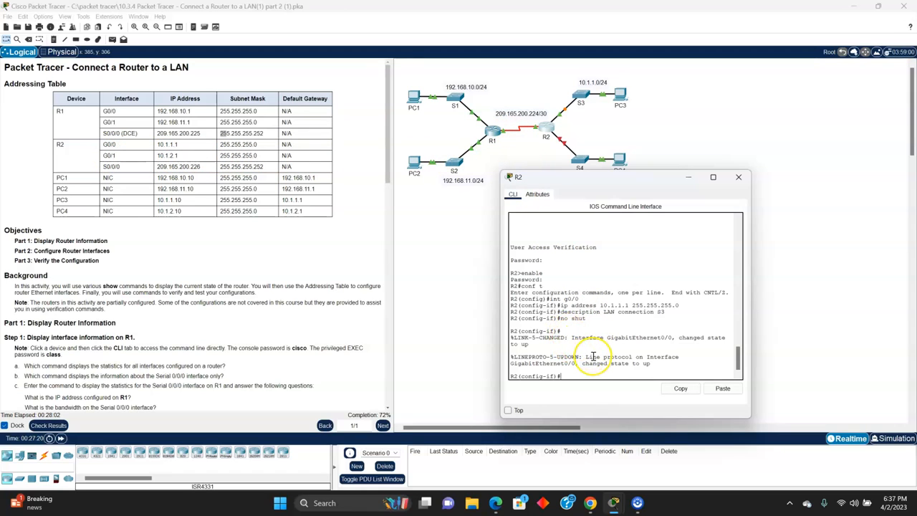
Step: Exit the g0/0 interface configuration on R2 and open interface g0/1
text(exit)
key(Return)
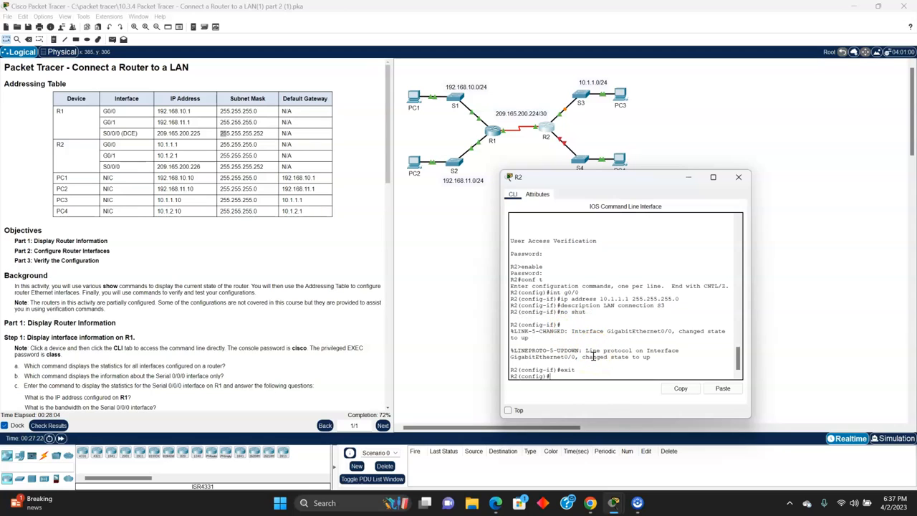
text(int g0/1)
key(Return)
Step: Assign IP address 10.1.2.1 with subnet mask 255.255.255.0 to R2's g0/1 interface
text(int)
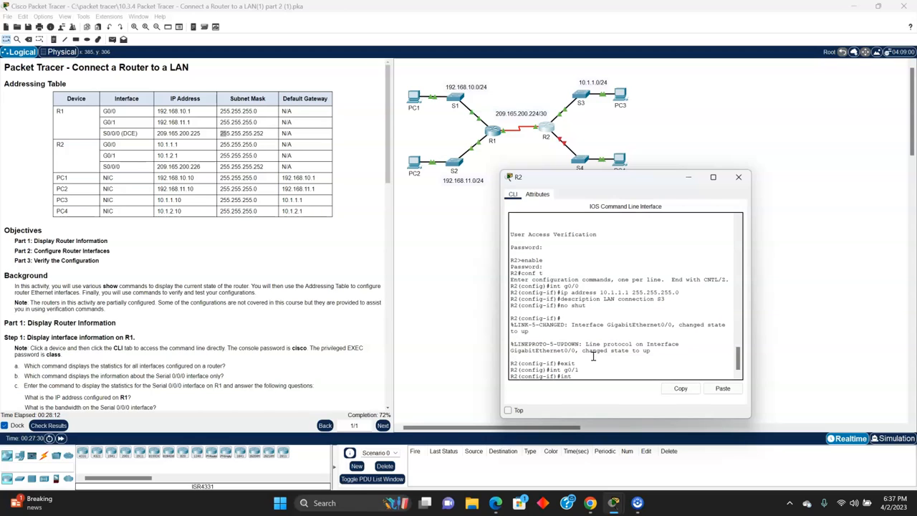
key(BackSpace)
key(BackSpace)
text(ip address 10.1.2.1 255.255.255.0)
key(Return)
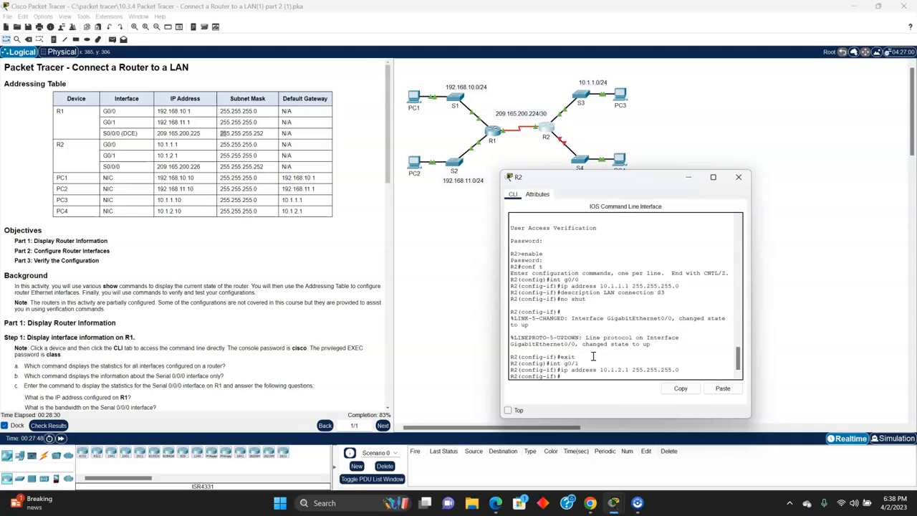
Step: Set the description of R2's g0/1 interface to LAN conection S4
text(description LAN connection S)
text(4)
key(Return)
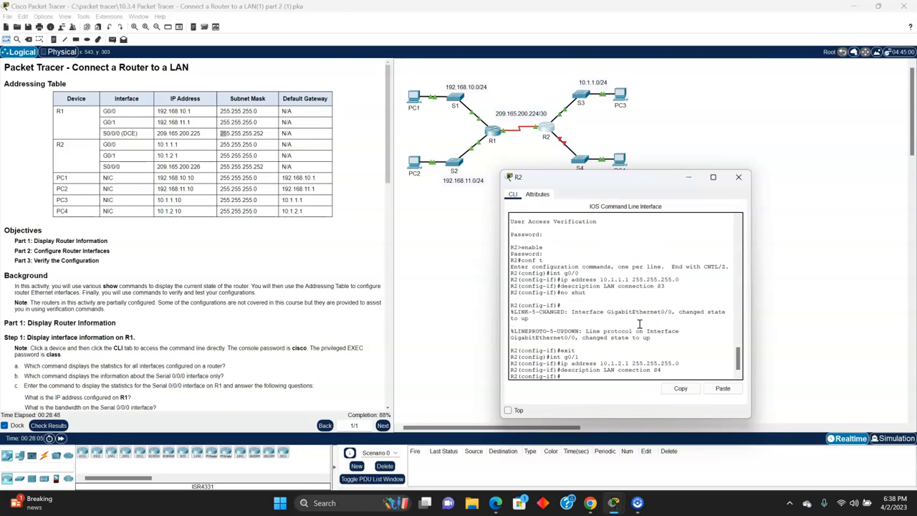
Step: Activate R2's g0/1 interface with no shut and return to the interface configuration prompt
text(no shut)
key(Return)
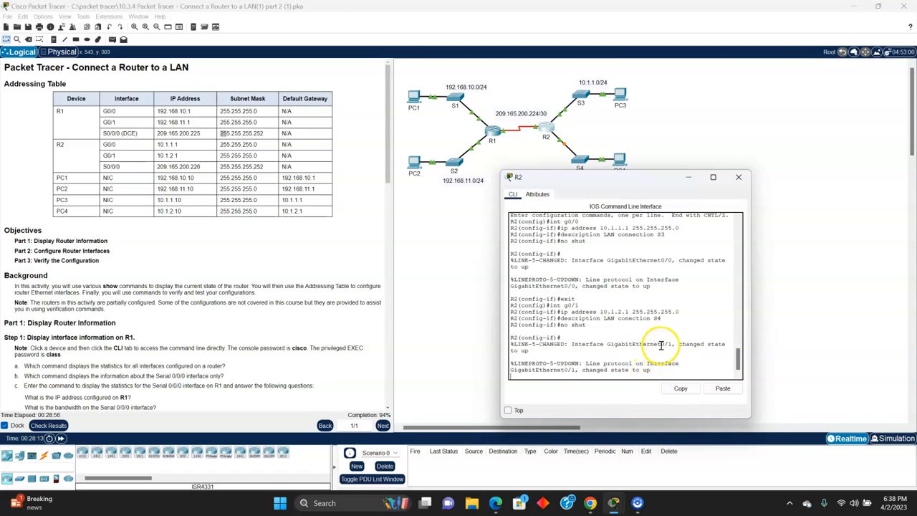
key(Return)
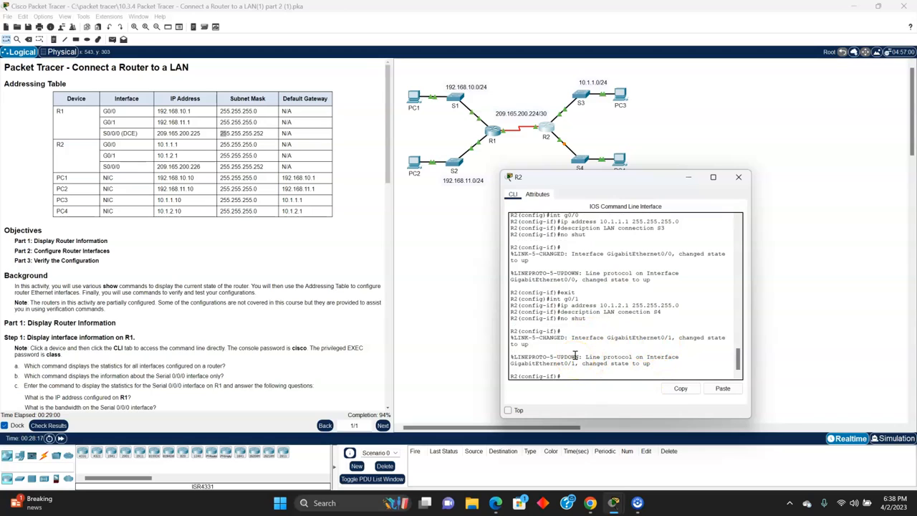
Step: Exit the g0/1 interface configuration on R2 and open the serial interface with int s0/0/0
text(exit)
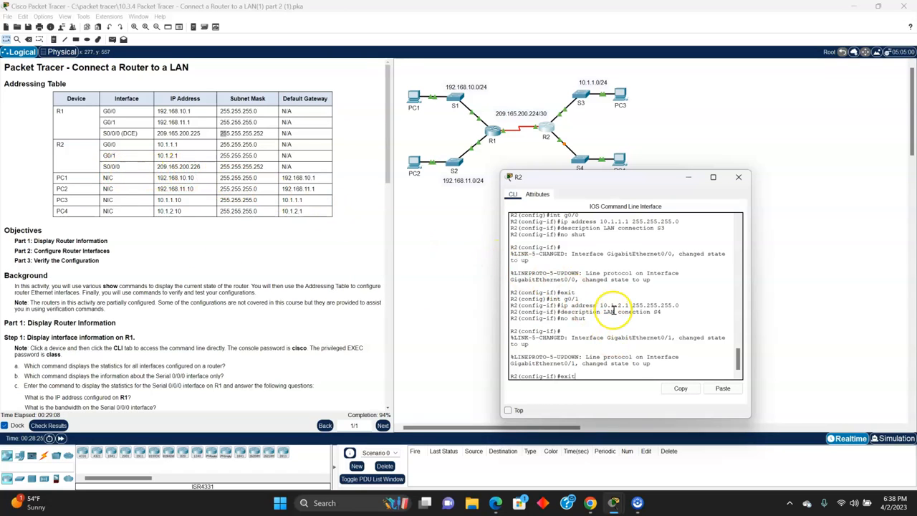
key(Return)
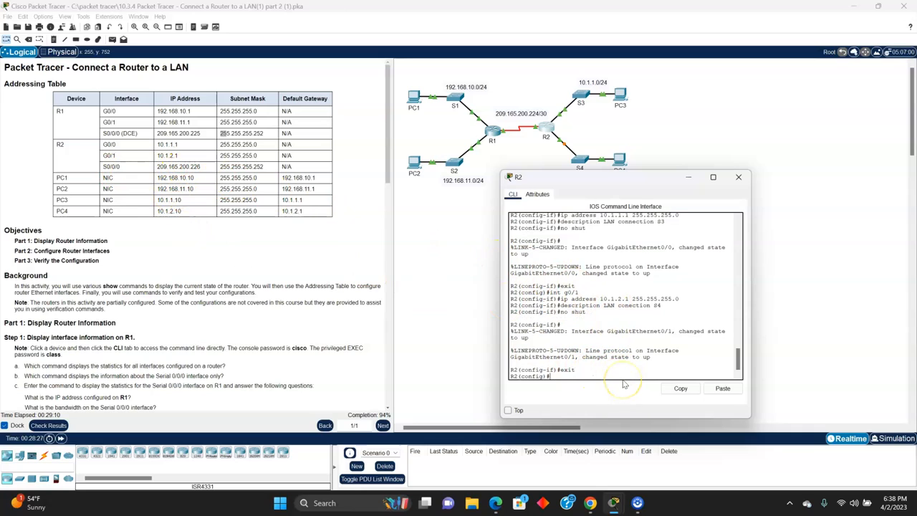
text(int s0/0/0)
key(Return)
Step: Assign IP address 209.165.200.226 with subnet mask 255.255.255.252 to R2's s0/0/0 interface
text(ip ad)
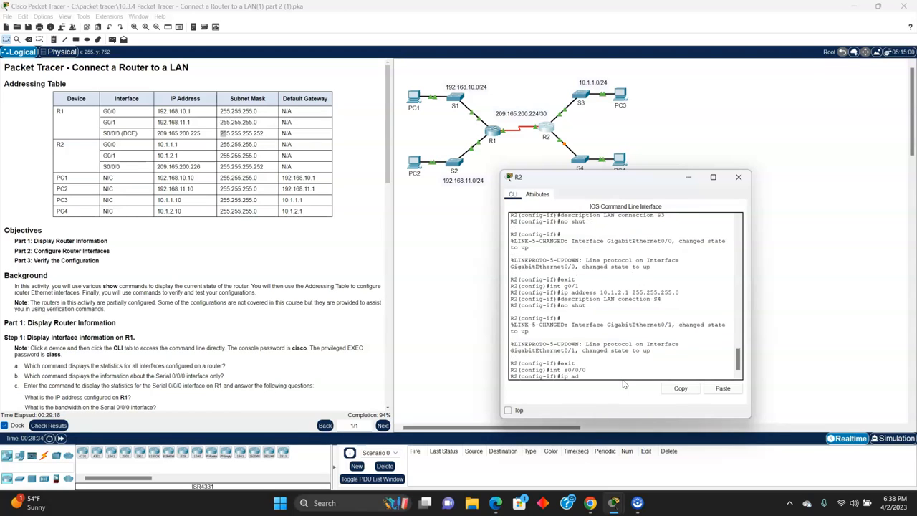
text(dress 209.165.200.226 255.24)
text(5.255.252)
key(Return)
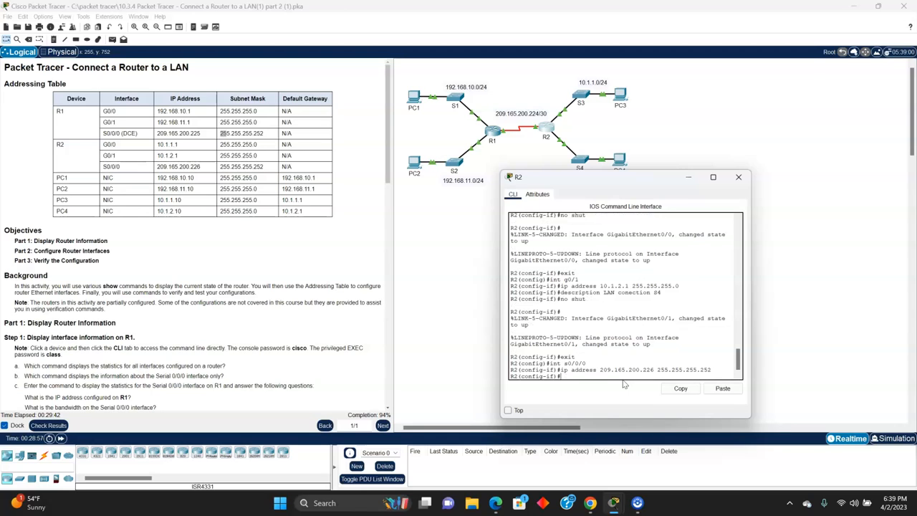
Step: Activate R2's s0/0/0 interface with no shut and exit back to the privileged EXEC prompt
text(no shut)
key(Return)
text(exi)
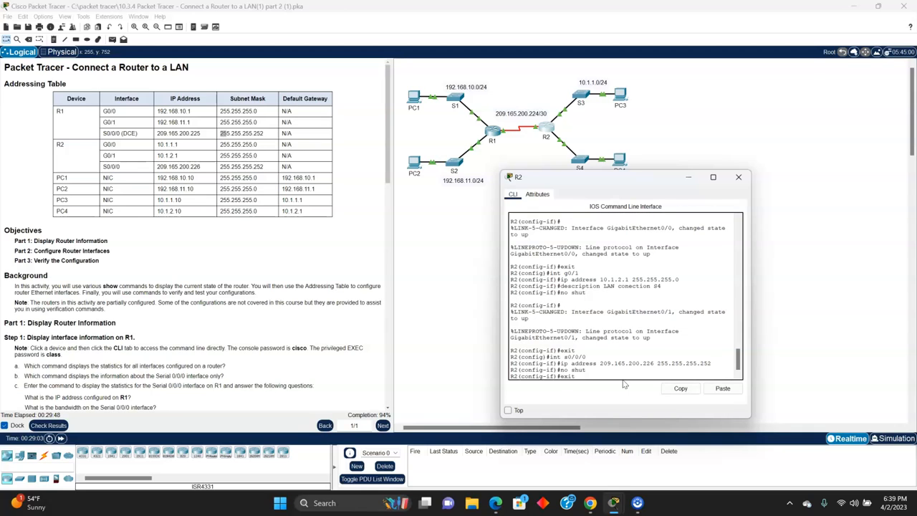
text(t)
key(Return)
text(exi)
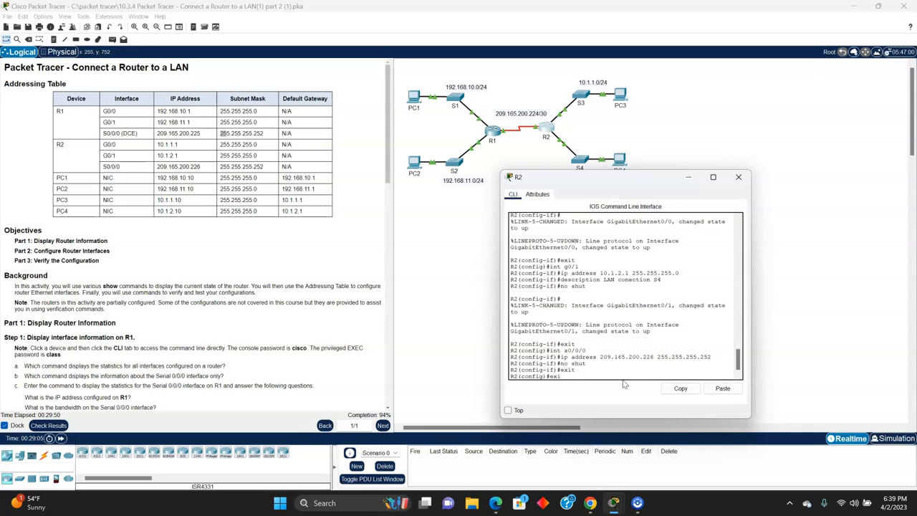
text(t)
key(Return)
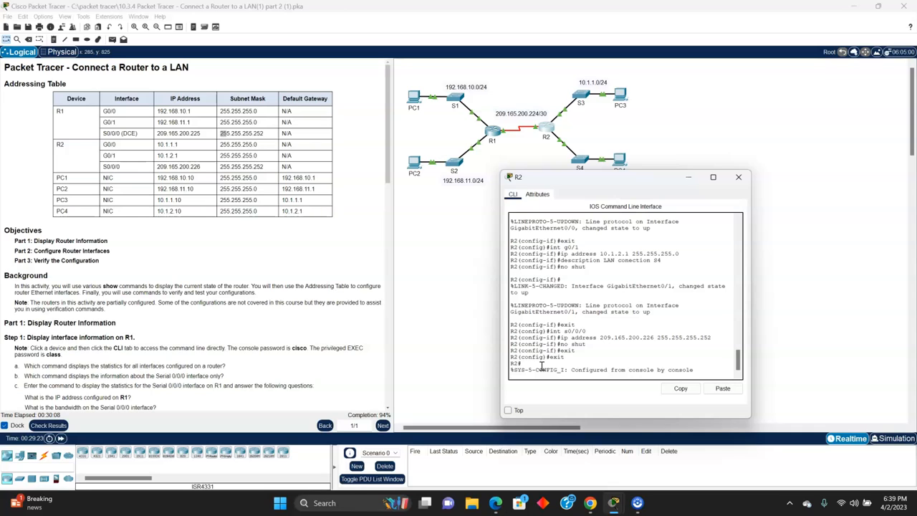
key(Return)
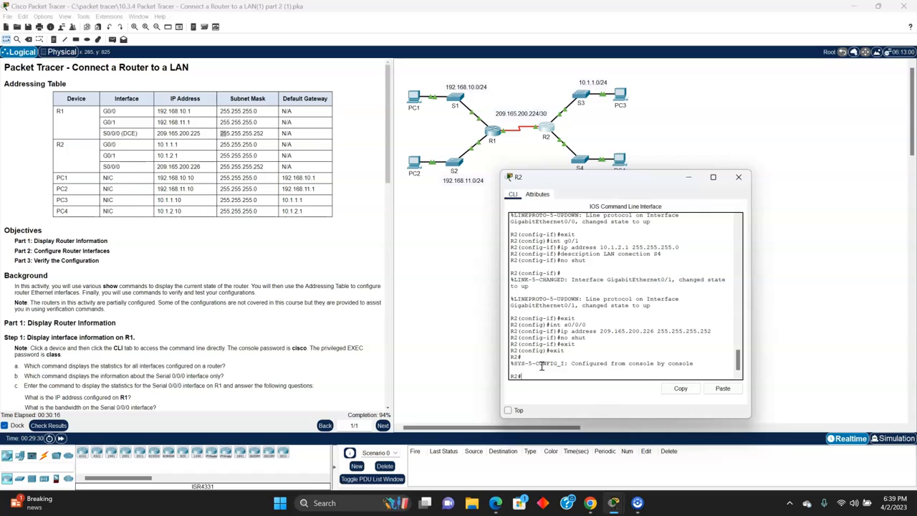
Step: Save R2's running configuration to NVRAM with copy running-config startup-config, accepting the default destination filename
text(cop)
text(y run )
text(unnin)
text(g-con)
text(fig)
text( startup-confi)
key(BackSpace)
key(BackSpace)
text(fig)
key(Return)
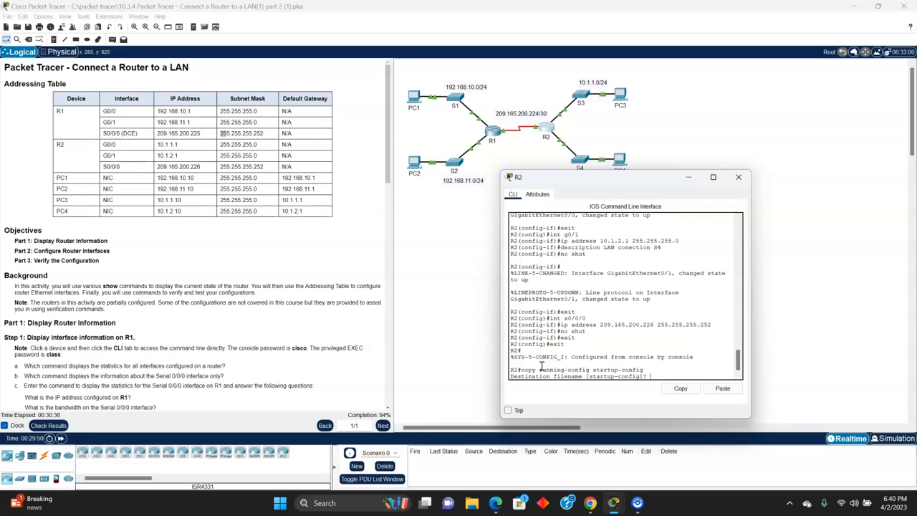
key(Return)
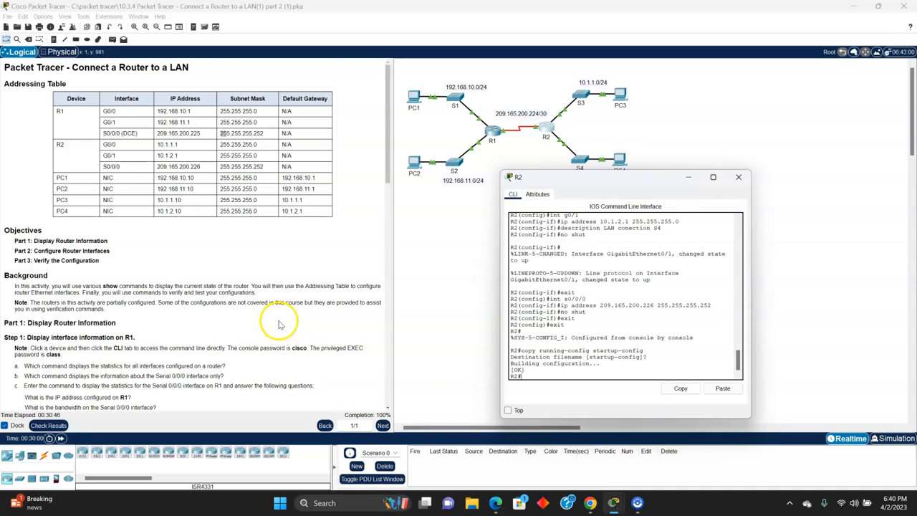
Step: Consult the Part 3 verification instructions and run show ip interface brief on R2
scroll(279, 324, down, 5)
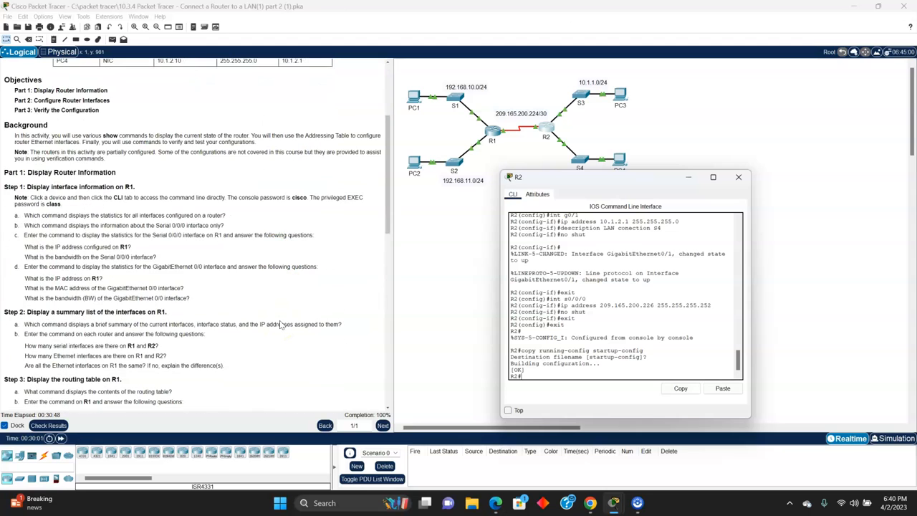
scroll(281, 325, down, 7)
scroll(261, 269, down, 8)
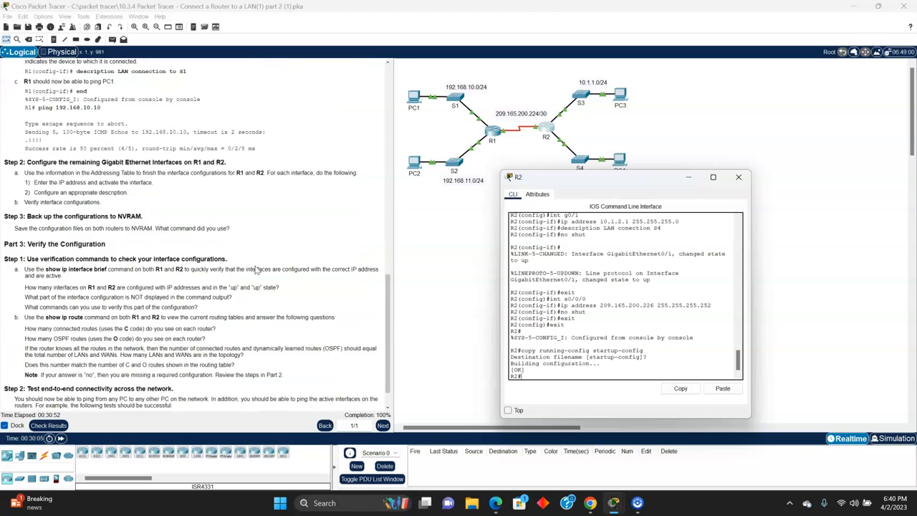
scroll(256, 269, down, 1)
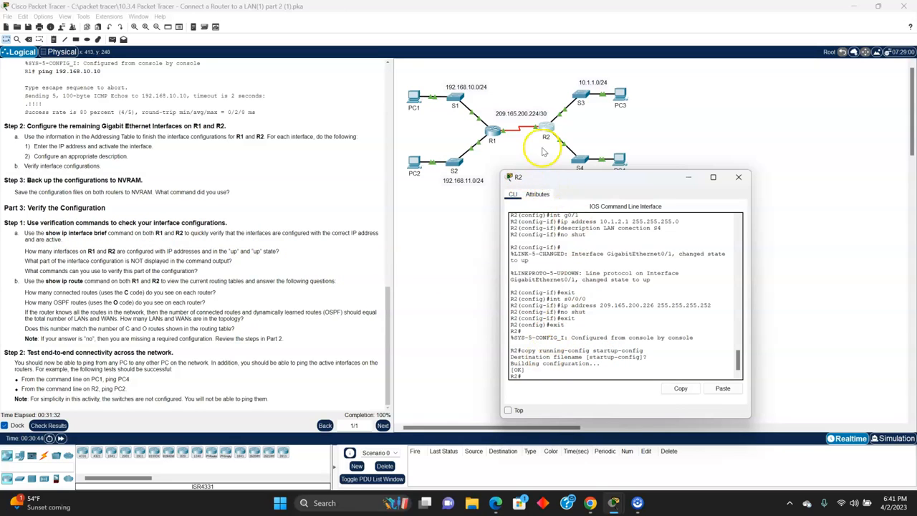
text(show ip inter)
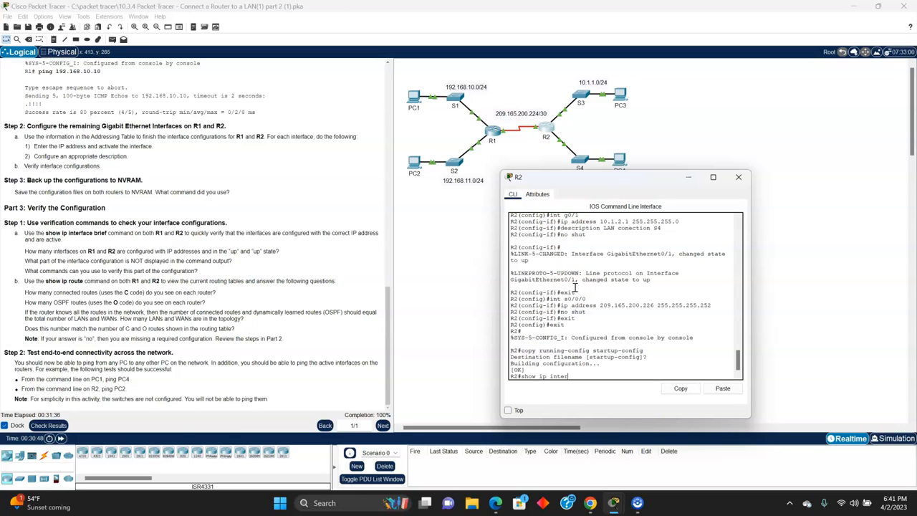
text(face brief)
key(Return)
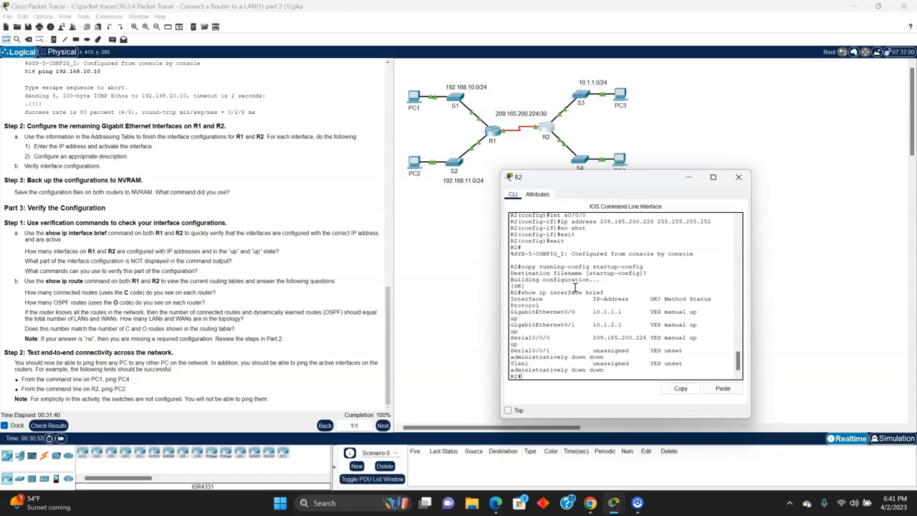
Step: Review the Addressing Table and the activity instructions through to the Part 3 verification questions
scroll(190, 283, up, 10)
scroll(189, 283, up, 10)
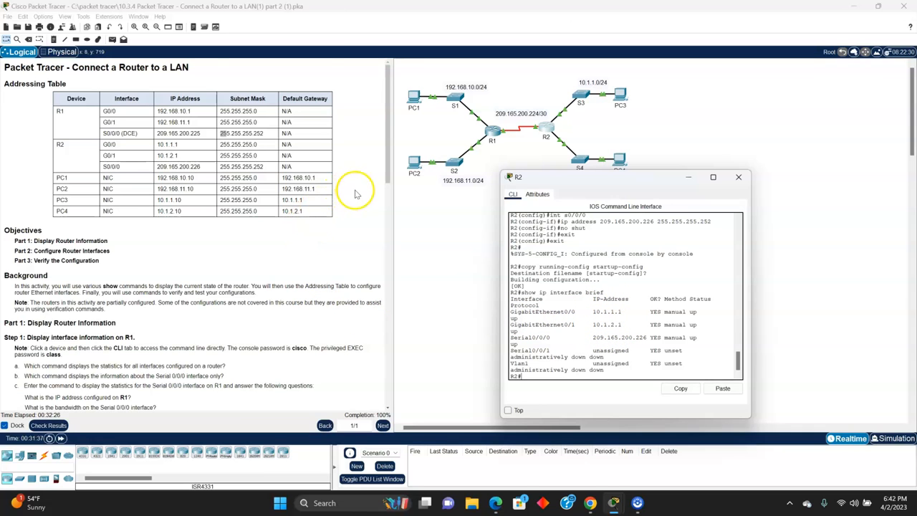
scroll(358, 201, down, 2)
scroll(362, 221, down, 4)
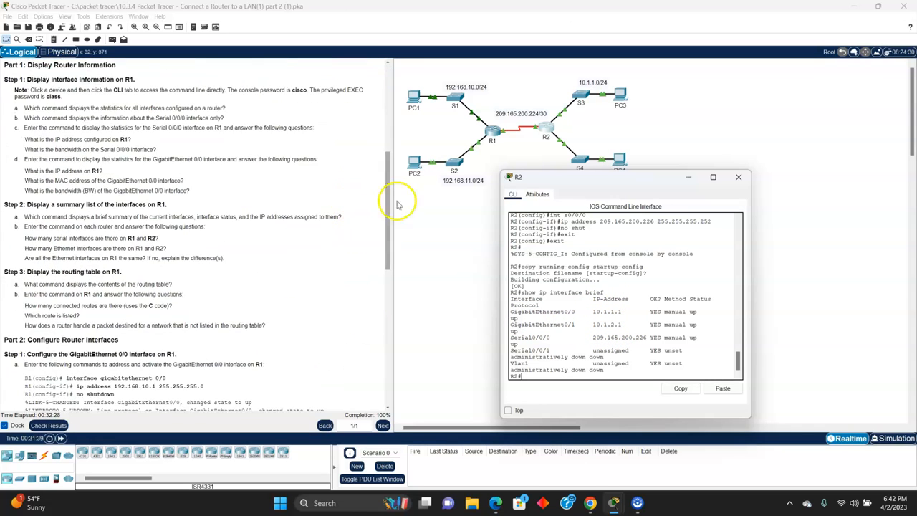
scroll(302, 219, down, 4)
scroll(302, 219, down, 4)
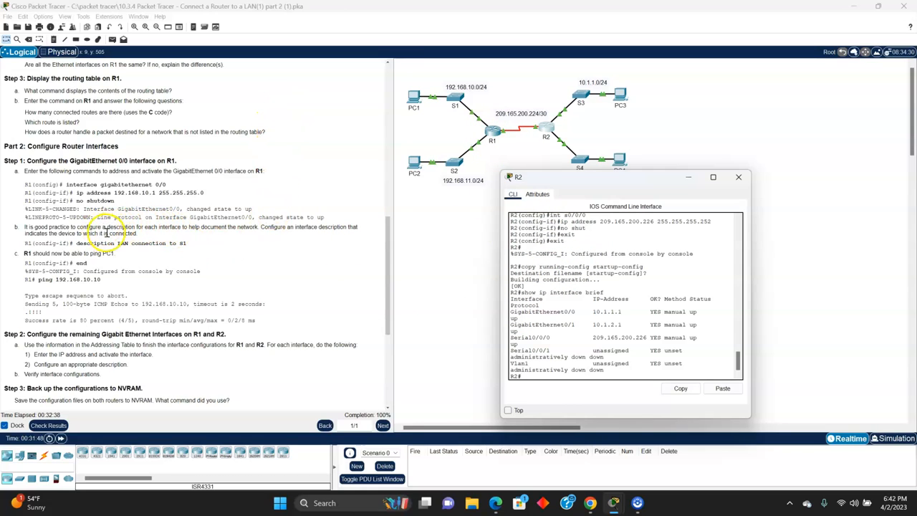
scroll(79, 243, down, 4)
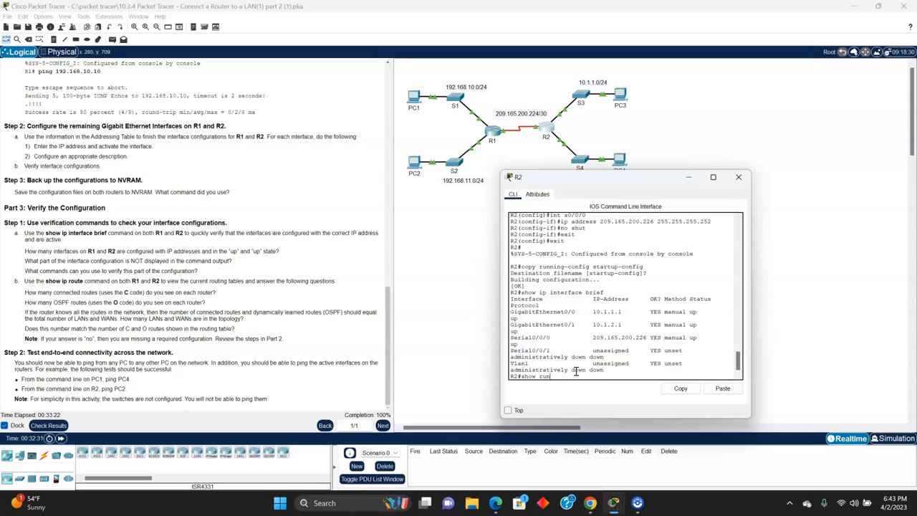
Step: Display R2's full running configuration with show run and examine the descriptions and addresses of its interfaces
key(Return)
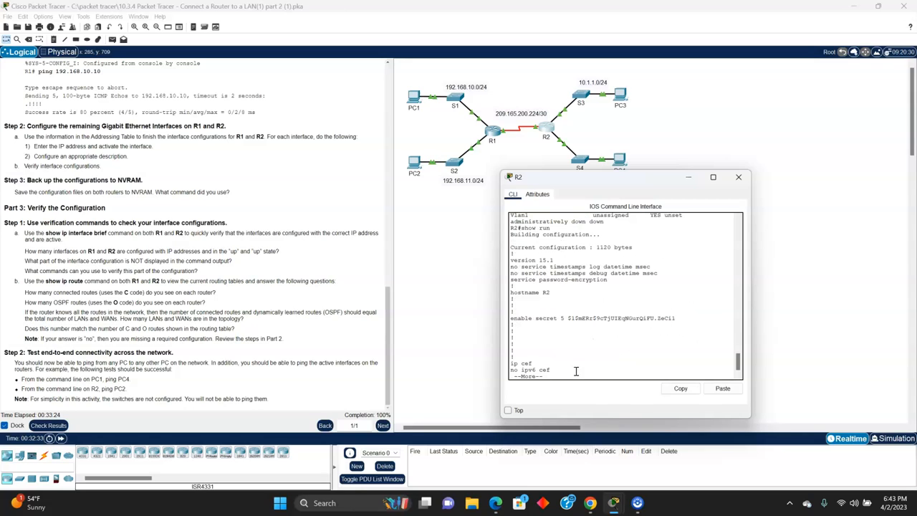
key(space)
key(space)
scroll(567, 338, up, 3)
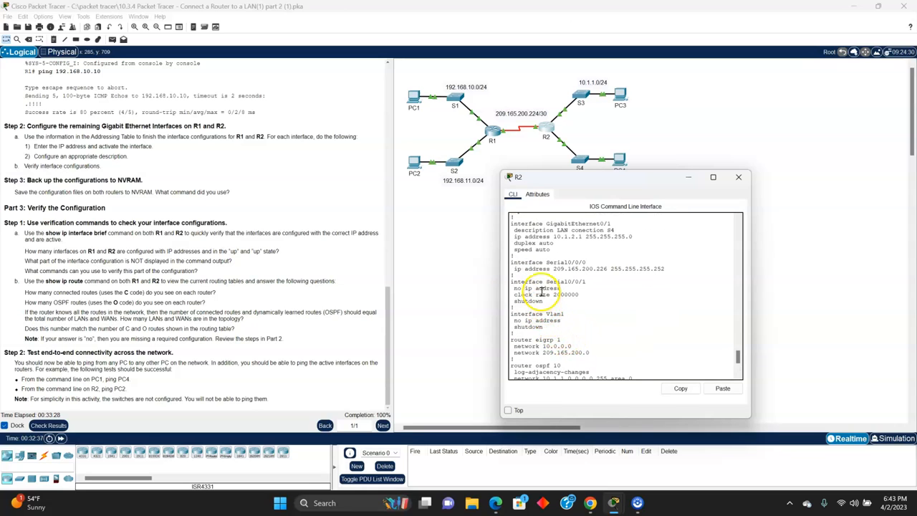
scroll(534, 272, up, 2)
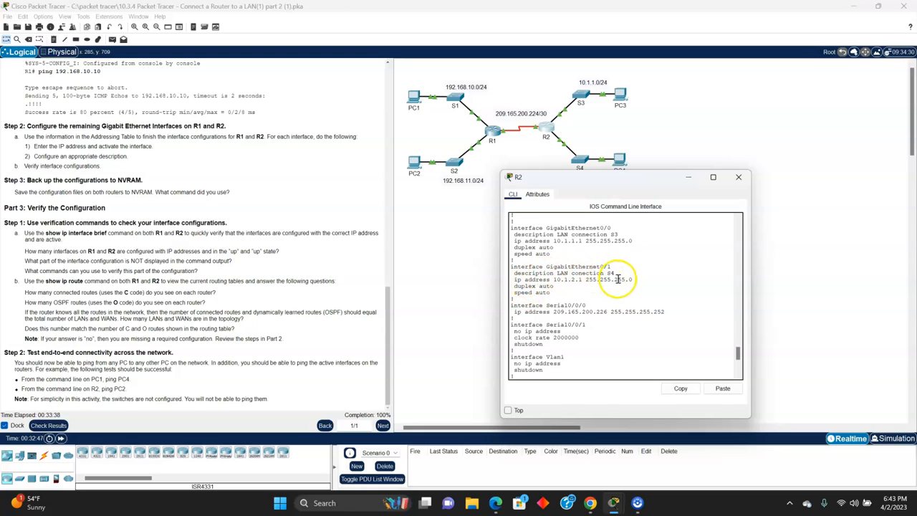
scroll(592, 246, up, 1)
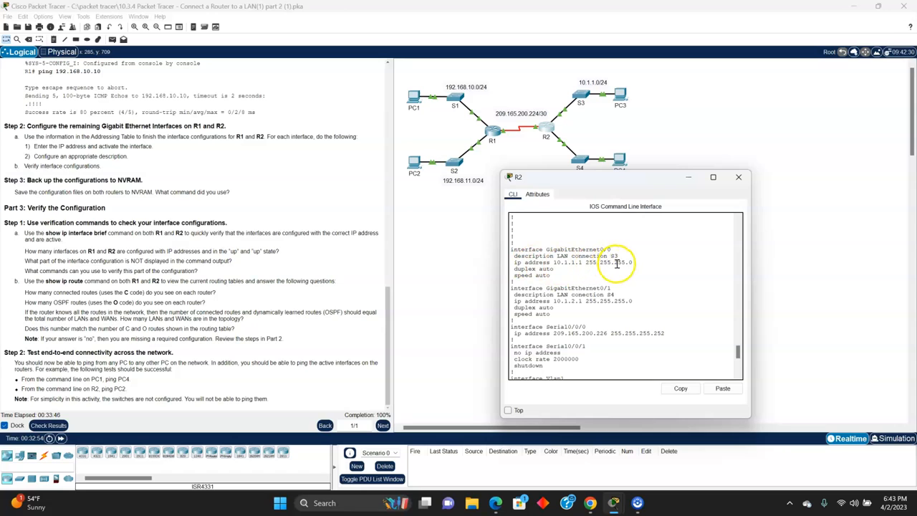
scroll(599, 308, down, 4)
scroll(580, 330, down, 6)
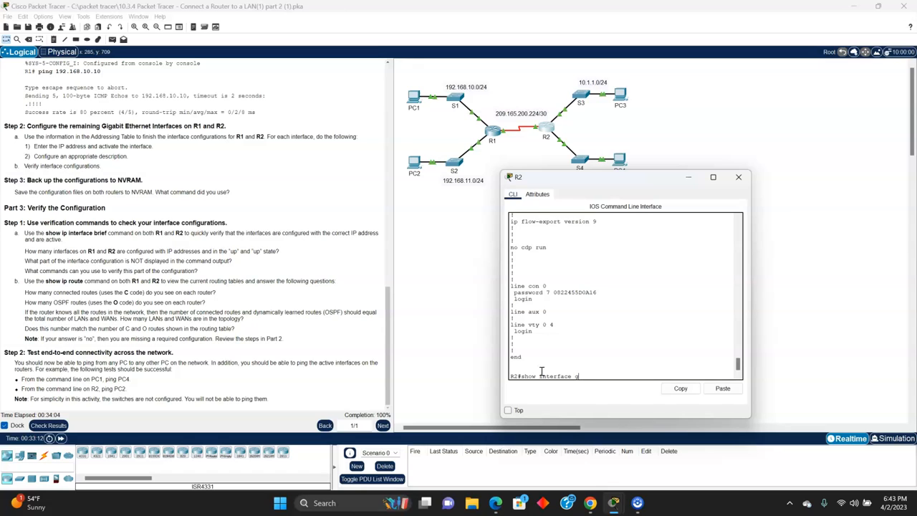
Step: Run show interface g0/0 on R2 and examine the interface's description, address and statistics
key(Return)
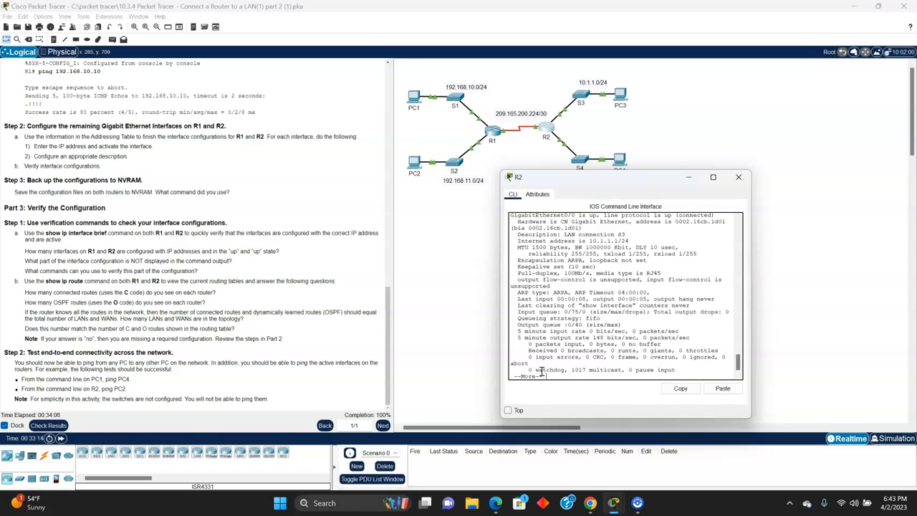
key(space)
scroll(647, 371, up, 6)
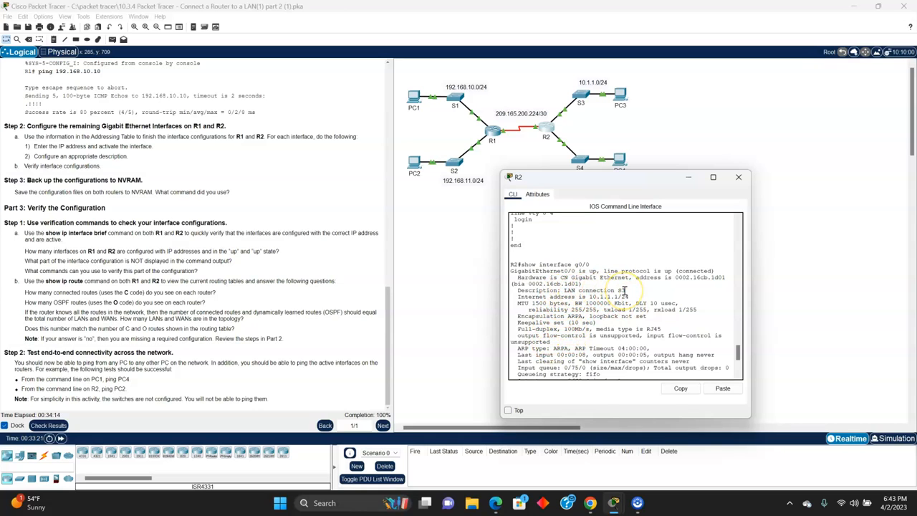
scroll(616, 308, down, 5)
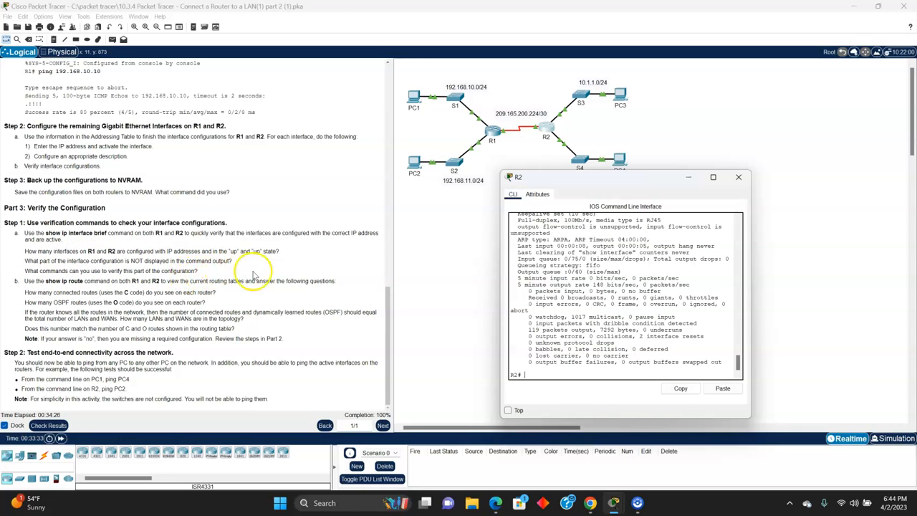
scroll(594, 335, up, 6)
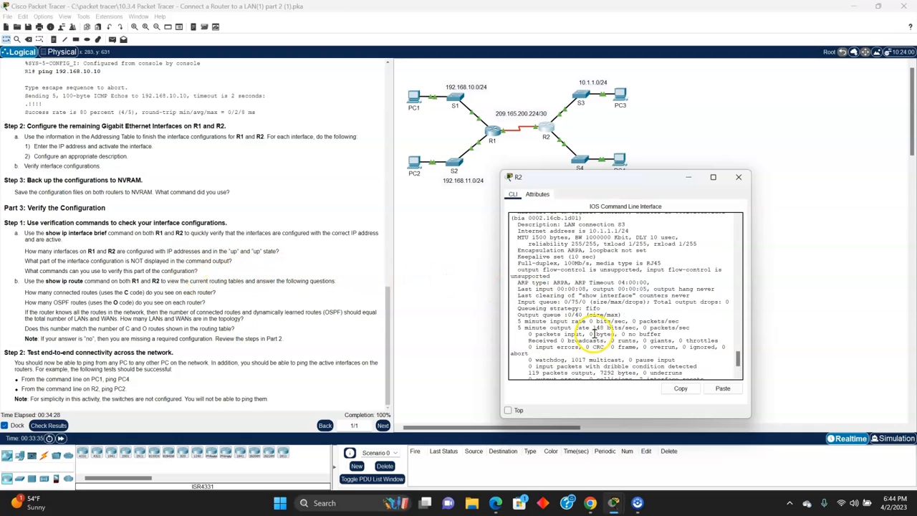
scroll(594, 332, up, 1)
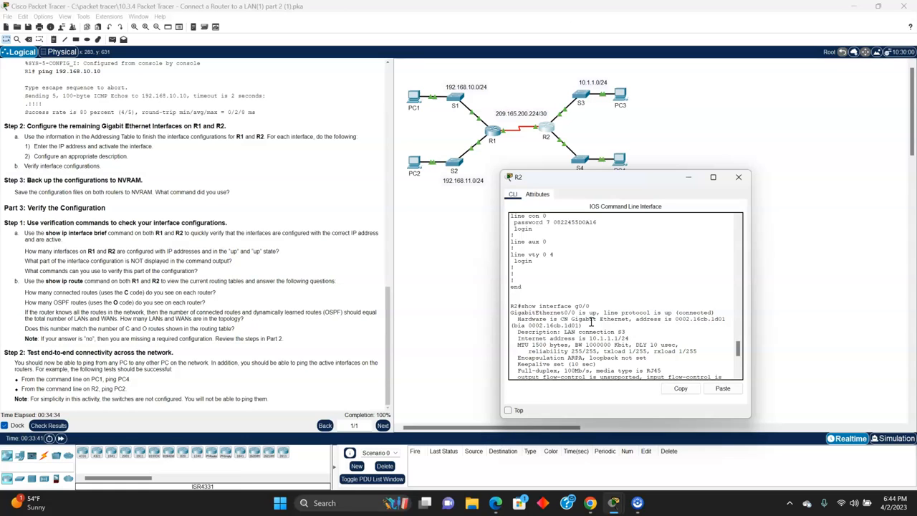
scroll(592, 322, down, 6)
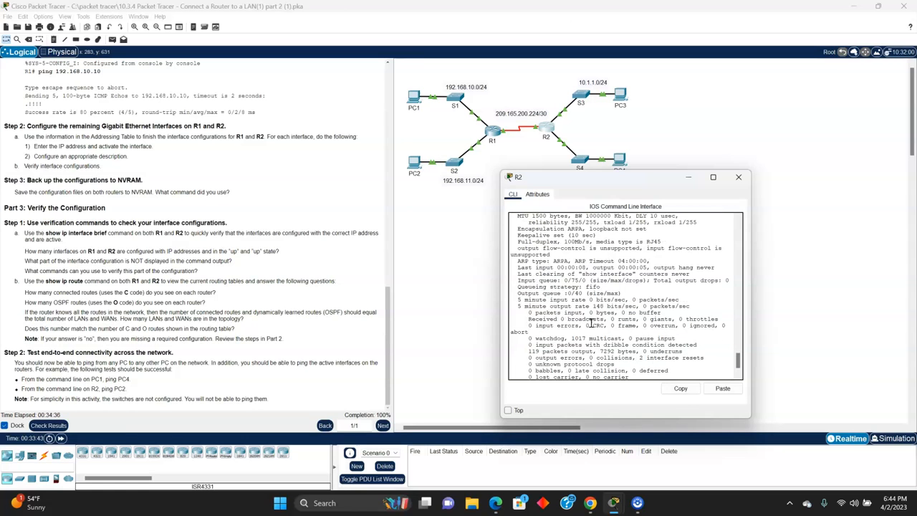
scroll(592, 324, down, 1)
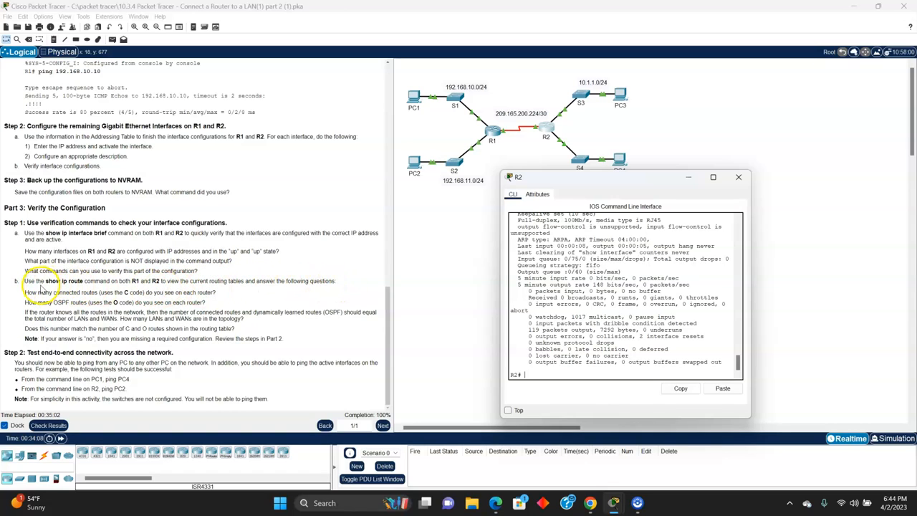
Step: Display R2's routing table with show ip route to check its connected and OSPF routes
click(553, 378)
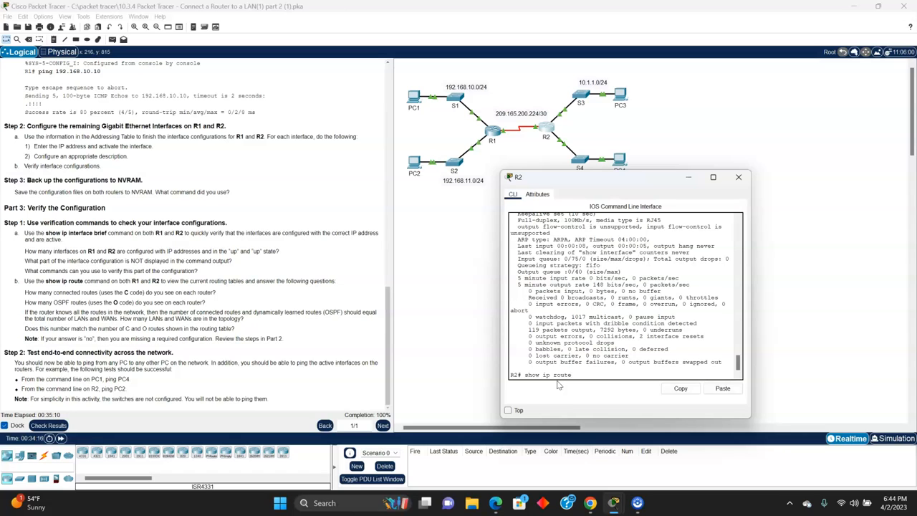
text(show ip route)
key(Return)
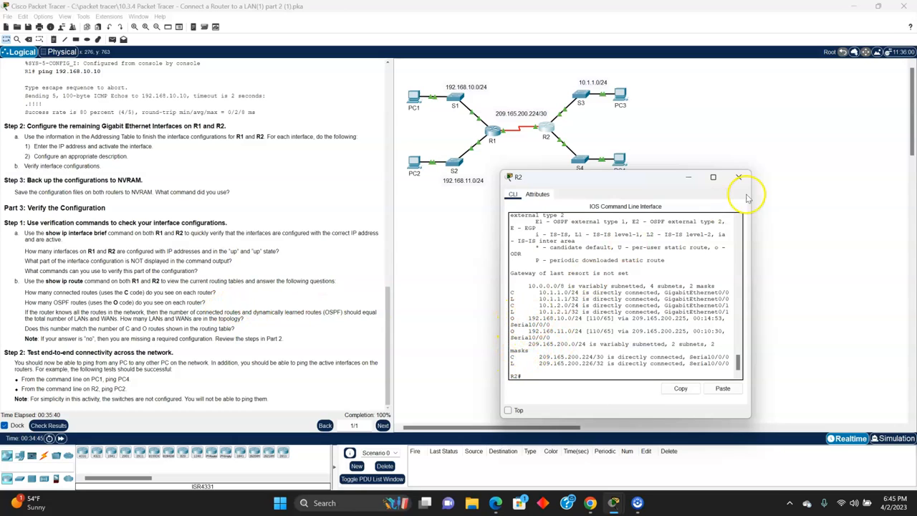
Step: Display R1's routing table with show ip route and move its window clear of the network topology
click(493, 131)
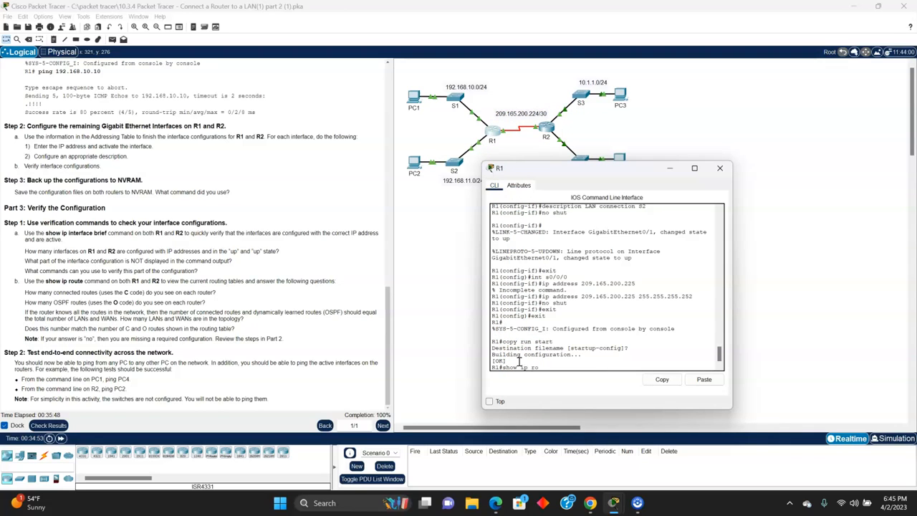
key(Return)
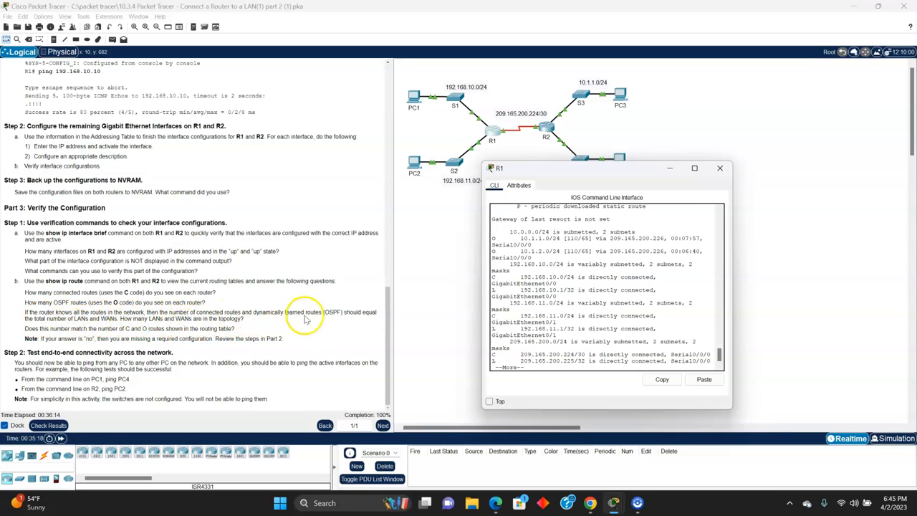
drag(586, 169, 584, 219)
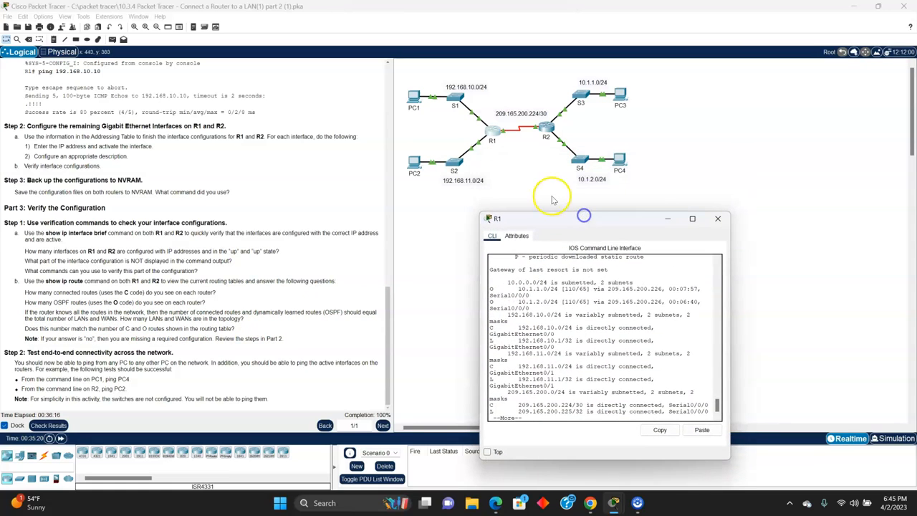
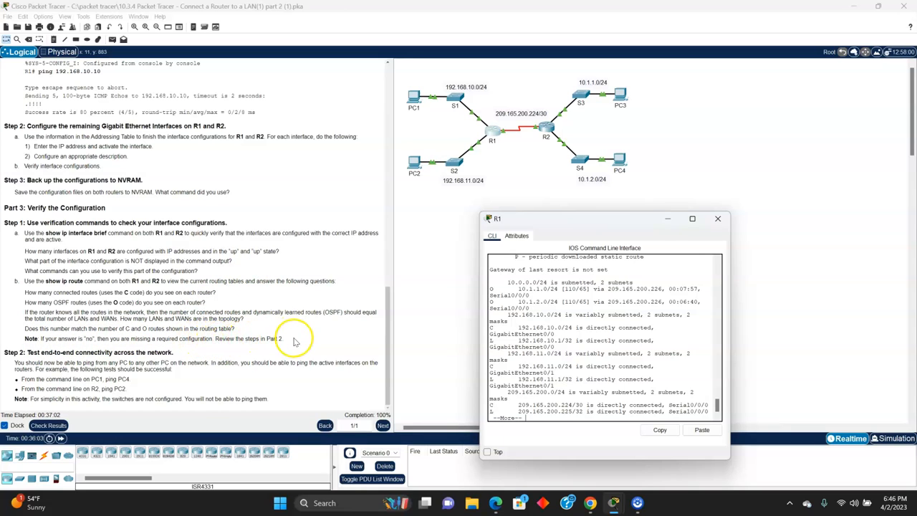
Step: Examine R1's routing table through to its end for connected and OSPF routes, and minimise R1's window
scroll(590, 327, down, 1)
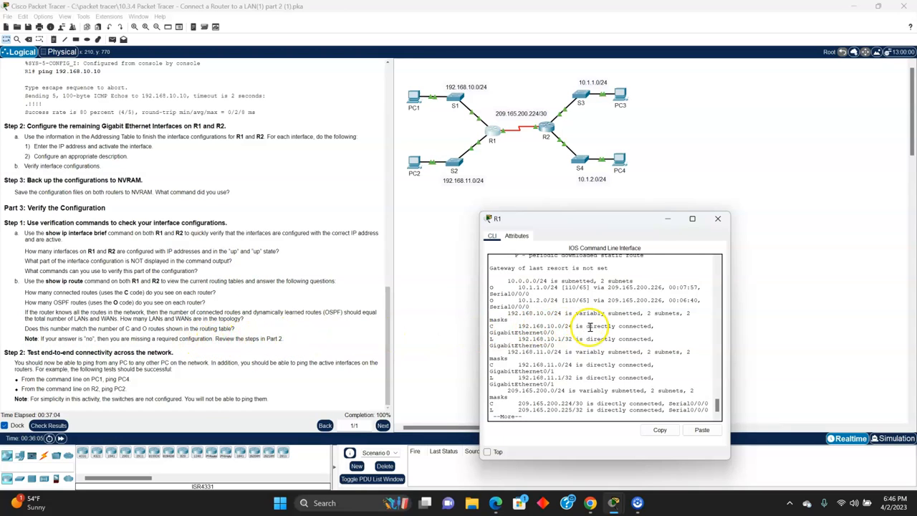
drag(588, 222, 587, 167)
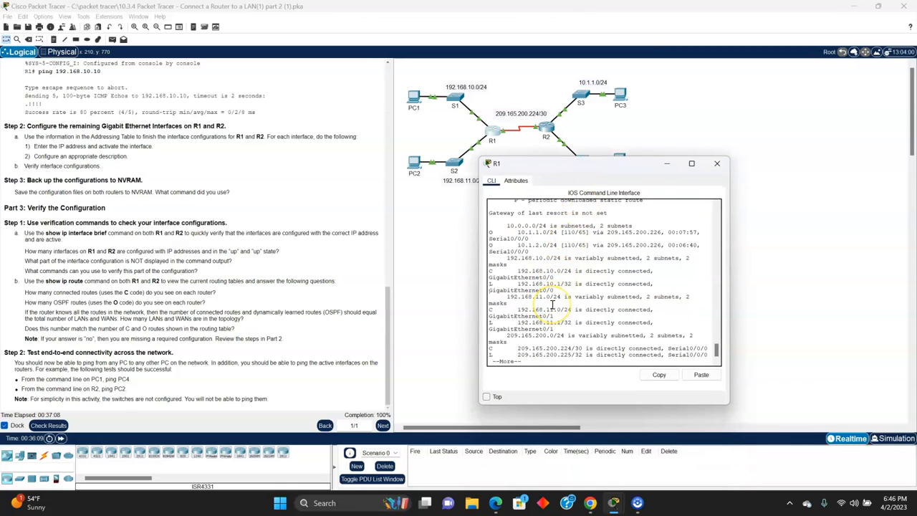
key(space)
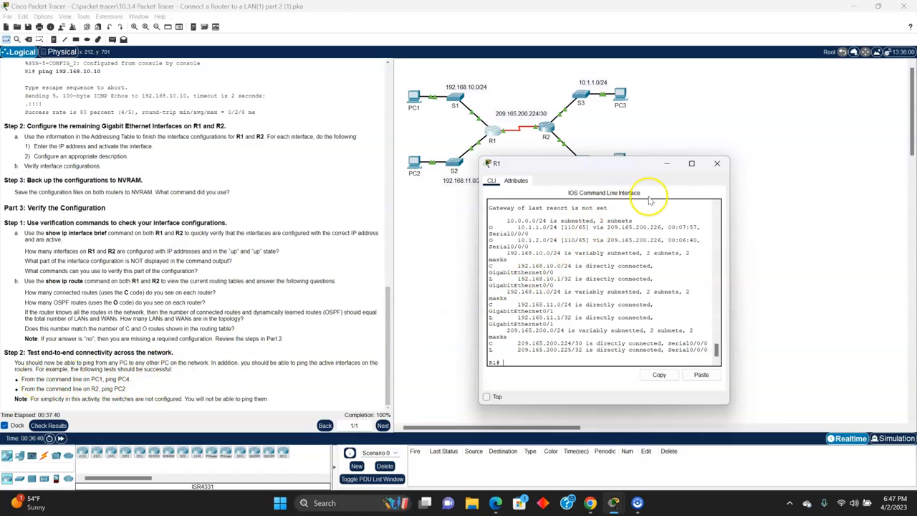
click(667, 164)
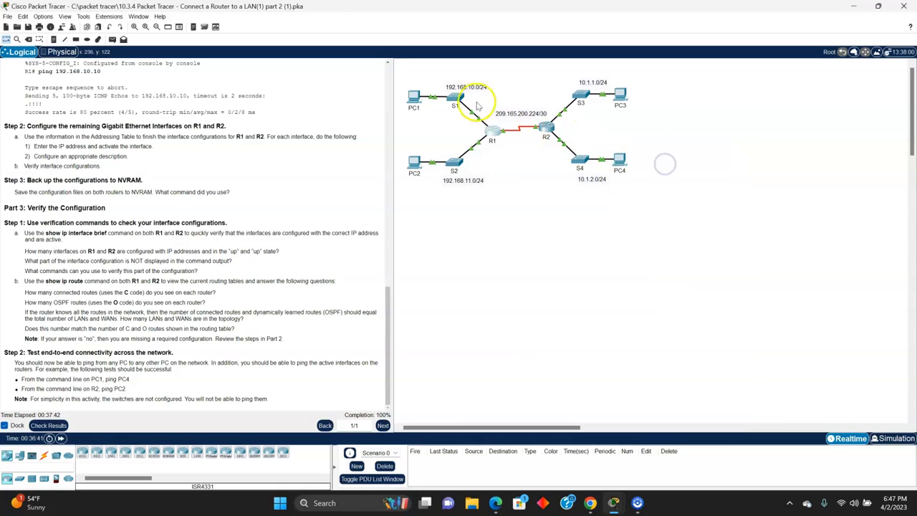
Step: Open PC1's command prompt, look up PC4's address in the Addressing Table and ping 10.1.2.10
click(414, 97)
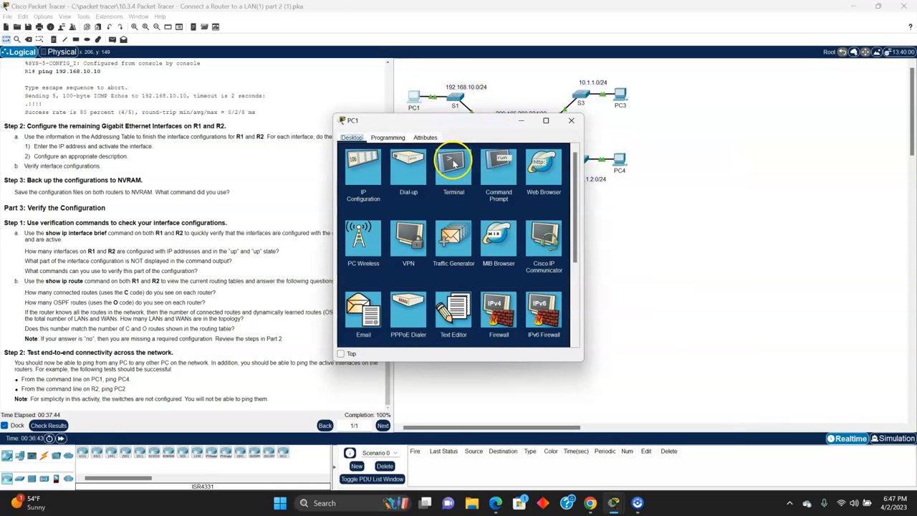
click(501, 181)
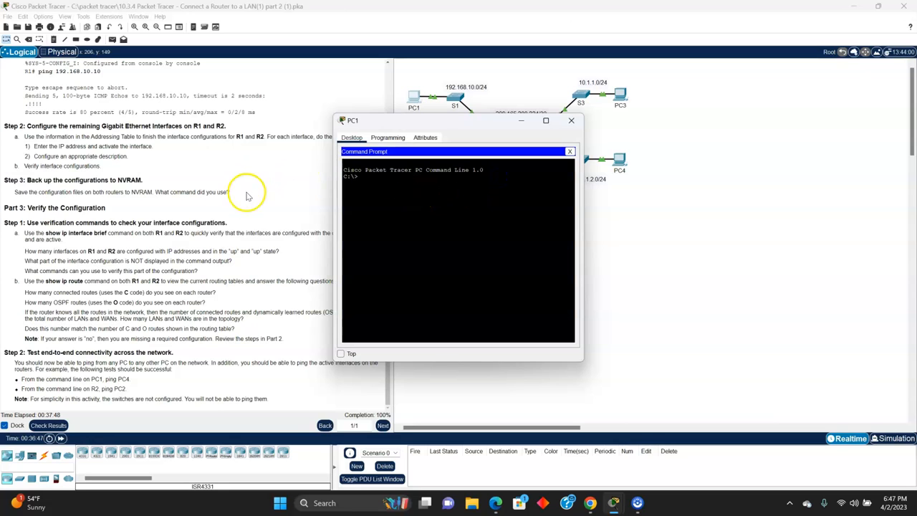
scroll(215, 229, up, 10)
scroll(219, 244, up, 4)
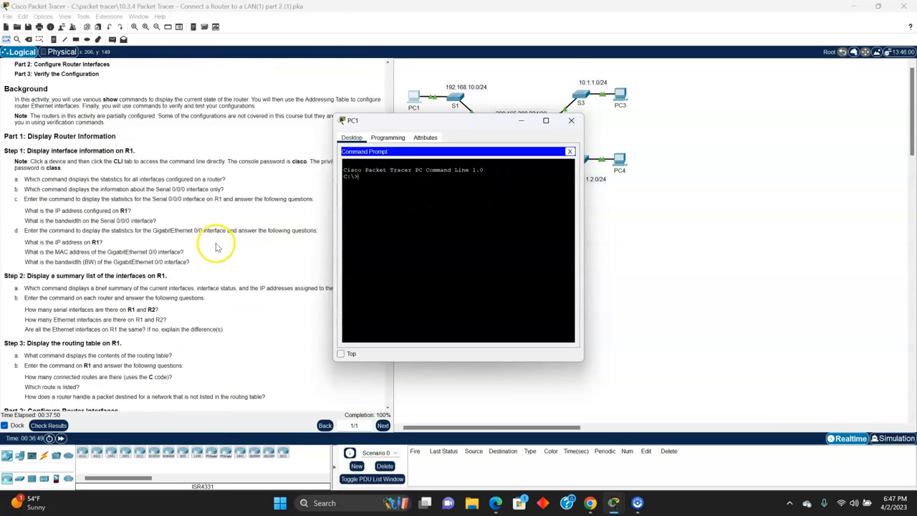
scroll(215, 246, down, 6)
scroll(208, 251, down, 8)
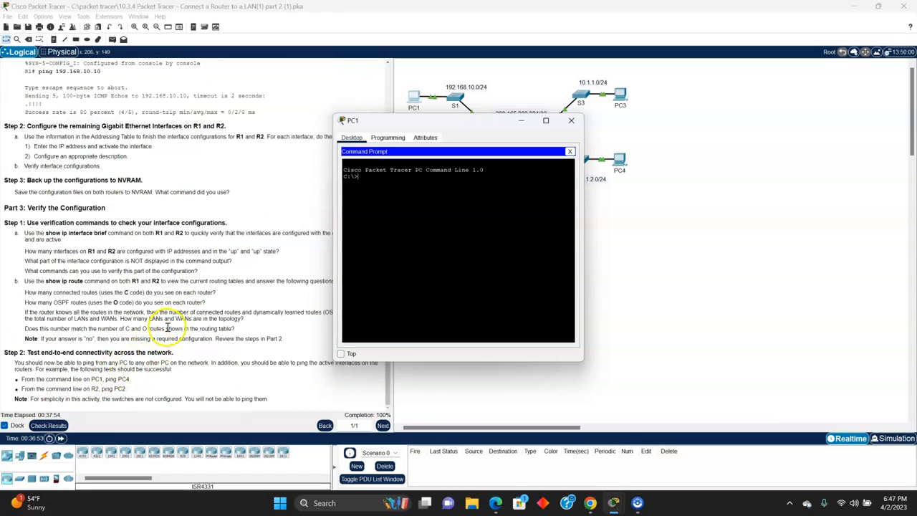
scroll(179, 315, up, 10)
scroll(181, 309, up, 6)
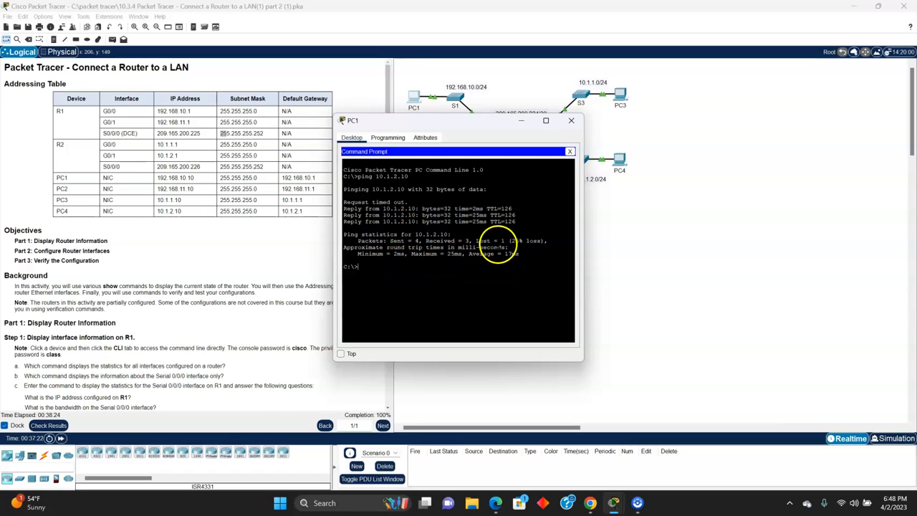
Step: Repeat the ping from PC1 to 10.1.2.10, check the remaining connectivity tests in the instructions and close PC1's window
key(Return)
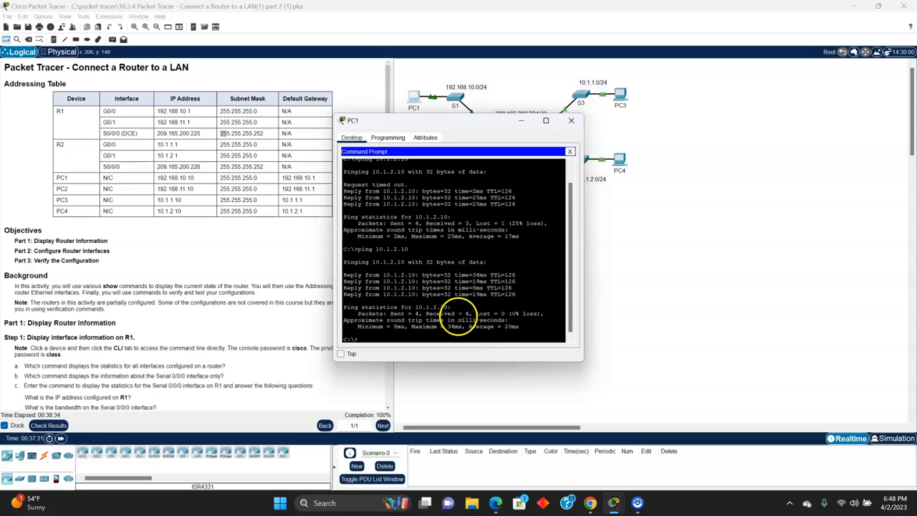
scroll(61, 308, down, 8)
scroll(61, 316, down, 7)
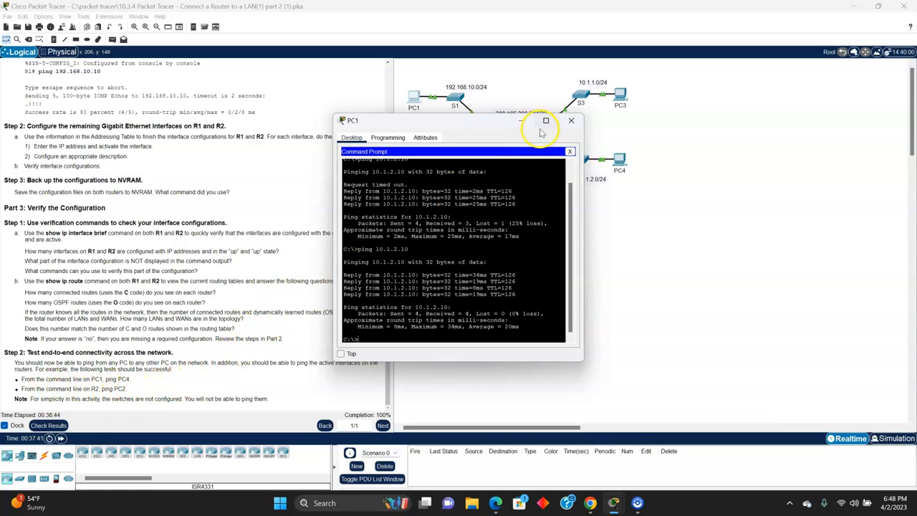
click(568, 121)
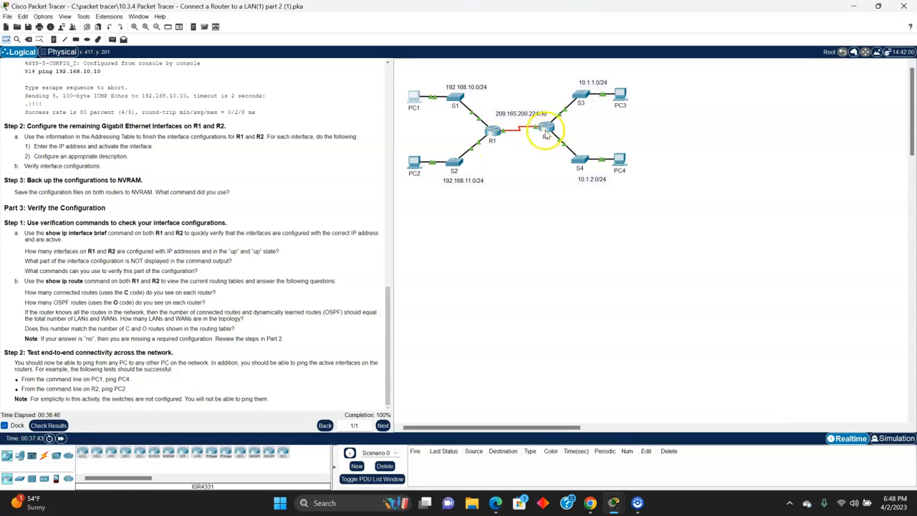
Step: From R2's command line, ping PC2 at 192.168.11.10 twice, using the Addressing Table for its address
click(546, 131)
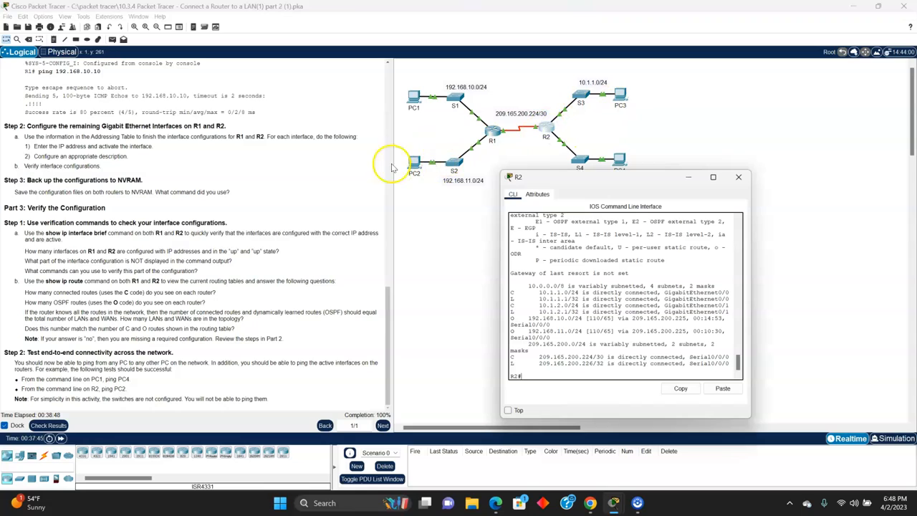
scroll(186, 215, up, 4)
scroll(186, 216, up, 15)
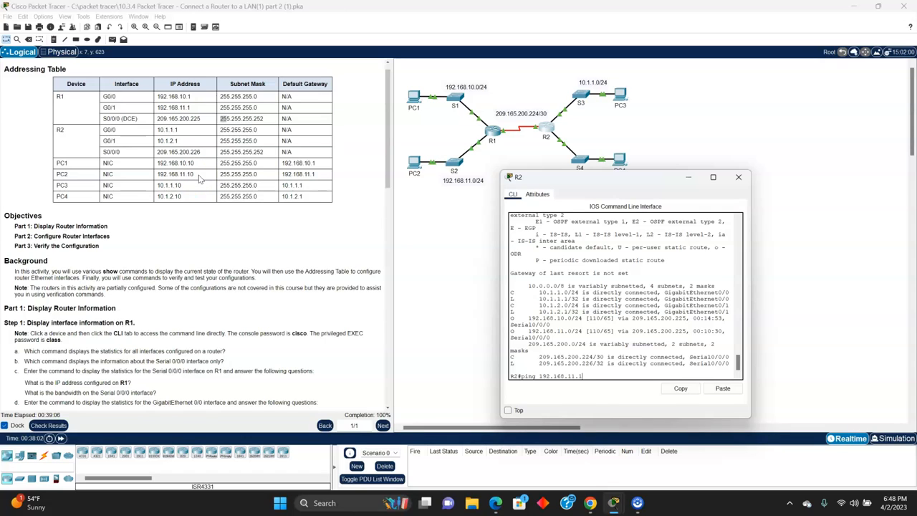
key(Return)
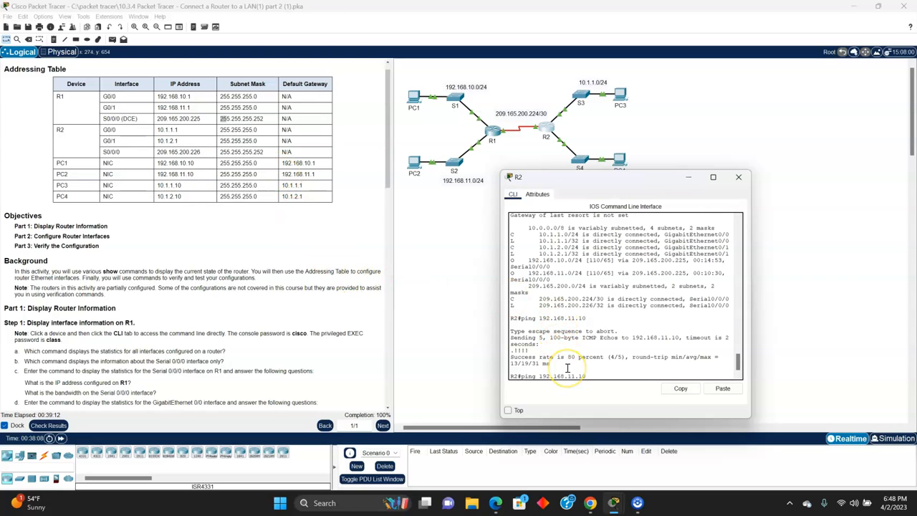
key(Return)
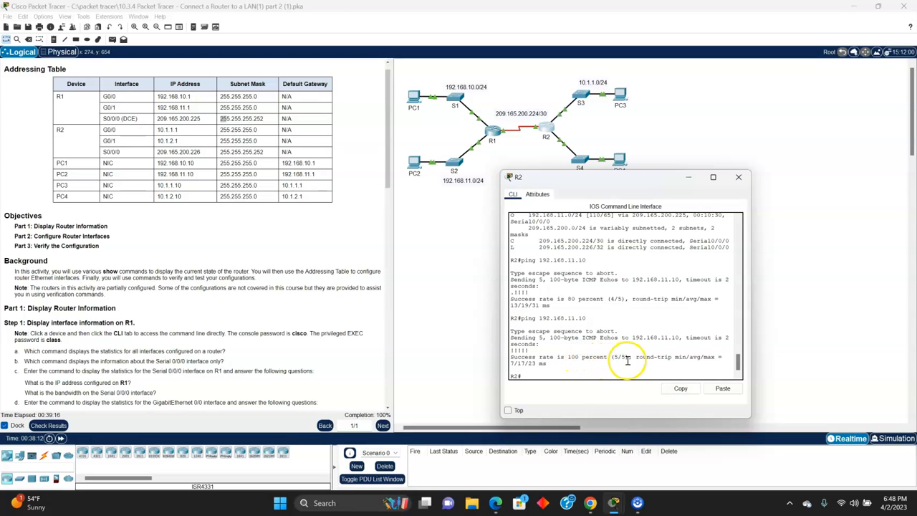
Step: Move R2's window clear of the network topology and read the end-to-end connectivity instructions of Part 3
scroll(165, 229, down, 5)
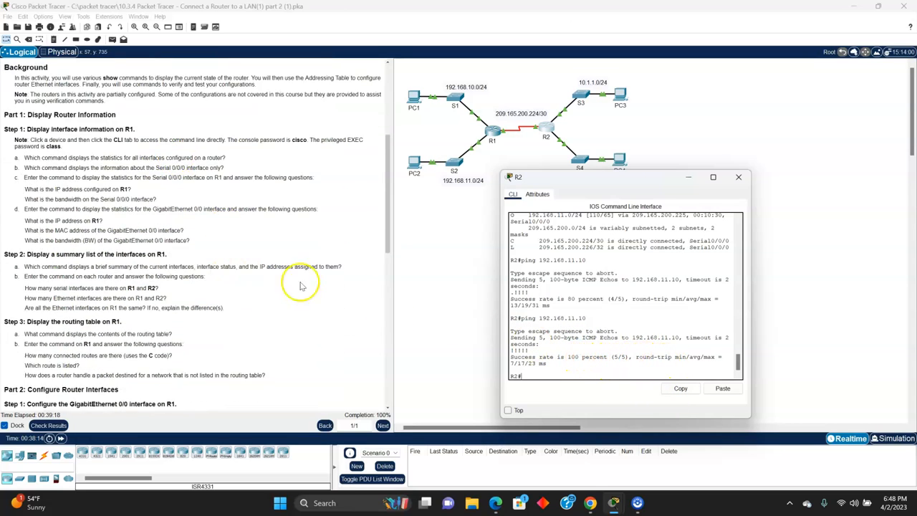
scroll(240, 256, down, 7)
drag(589, 176, 552, 239)
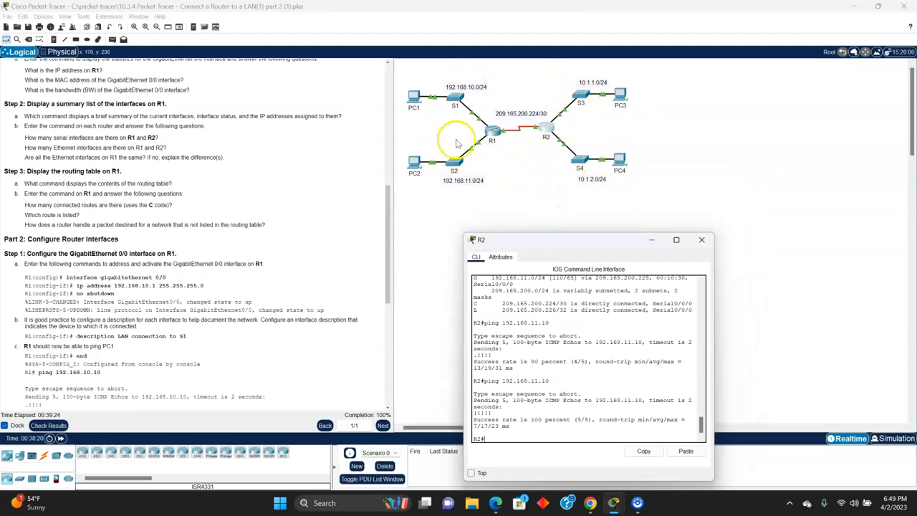
scroll(170, 176, down, 14)
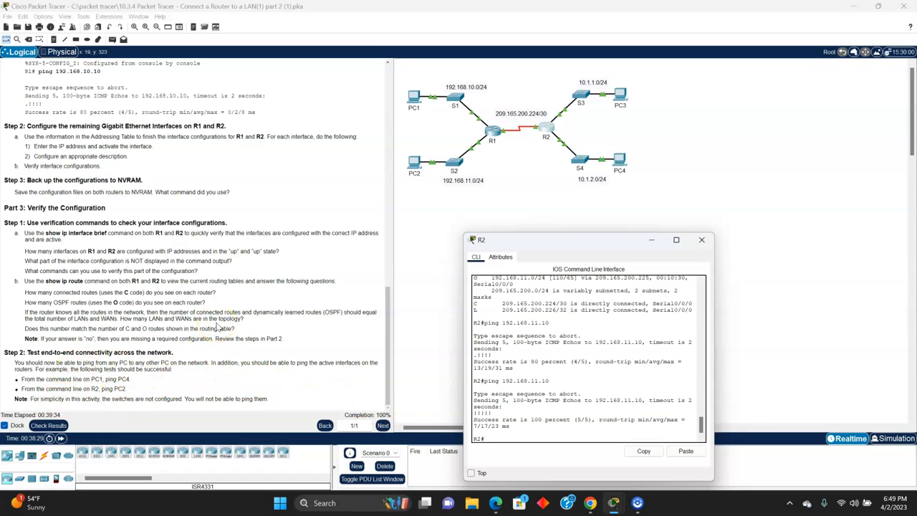
Step: Review the activity instructions from Part 3 back to the Addressing Table and reposition R2's window beside the routers
scroll(192, 315, up, 5)
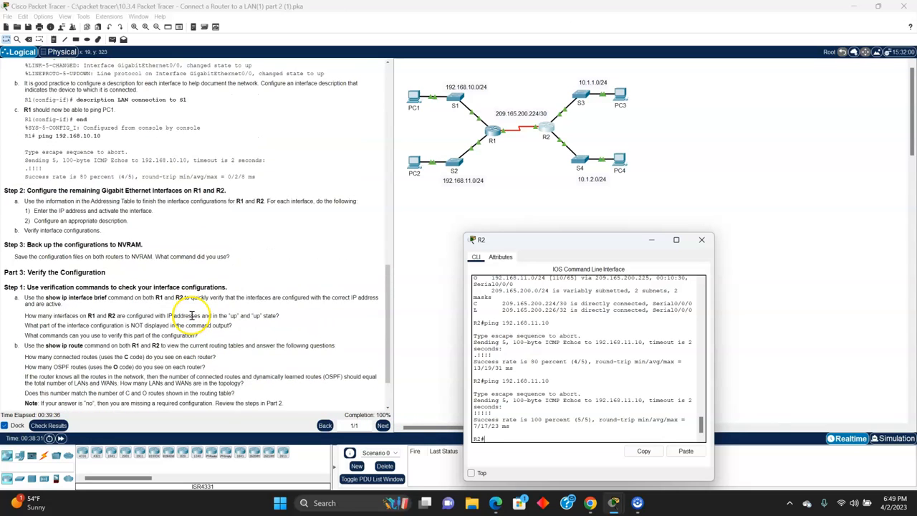
scroll(192, 315, up, 3)
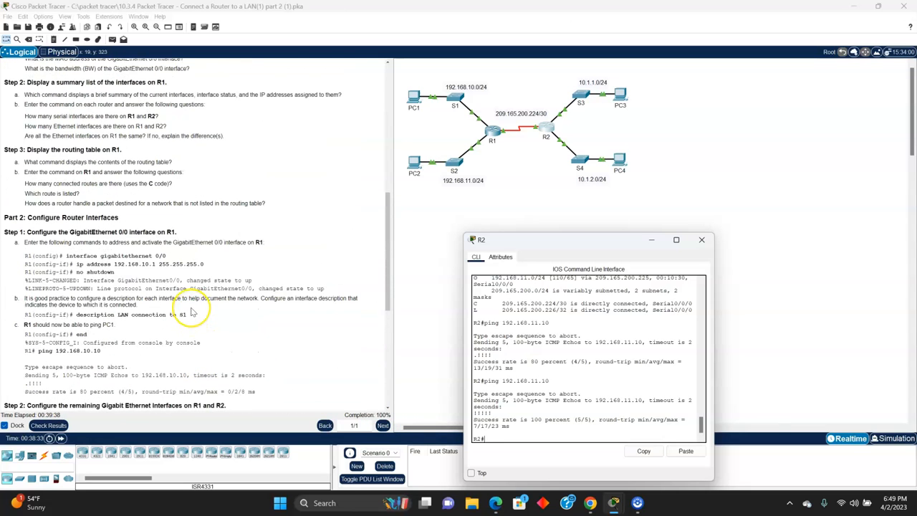
scroll(192, 313, up, 4)
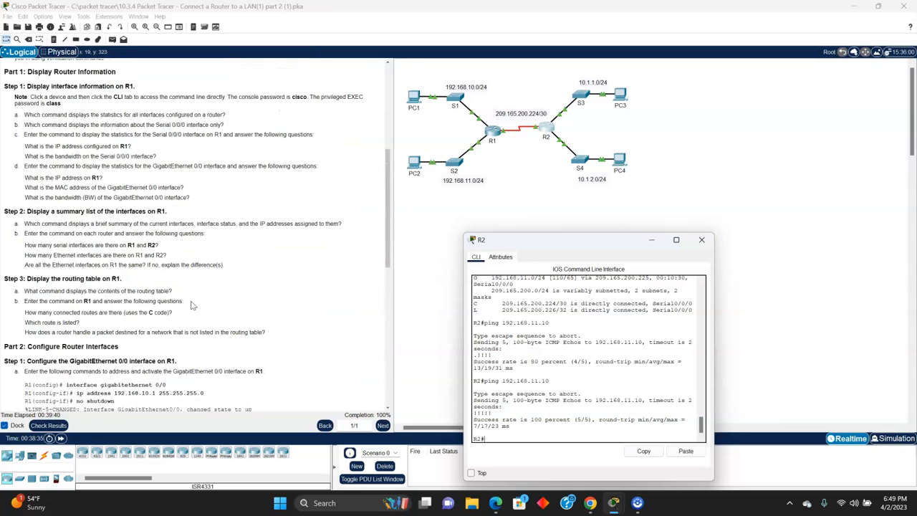
scroll(192, 306, up, 2)
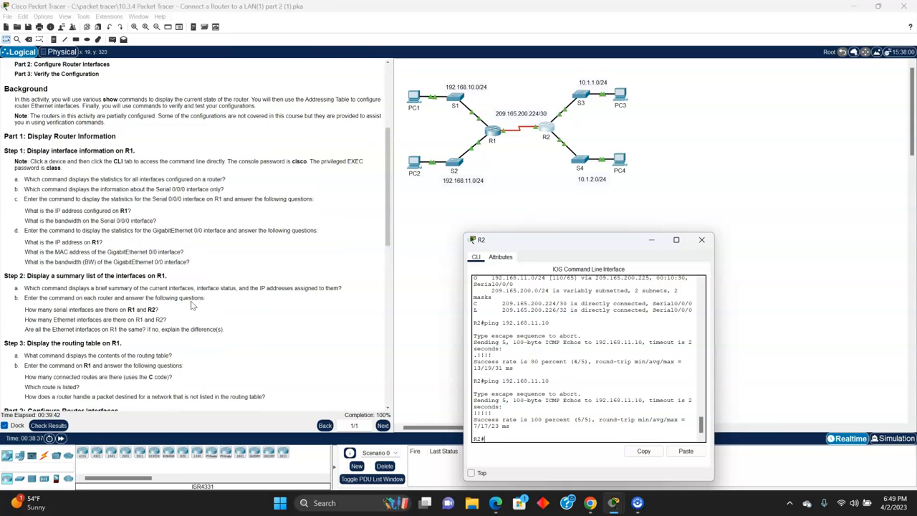
scroll(192, 306, up, 2)
scroll(190, 305, up, 4)
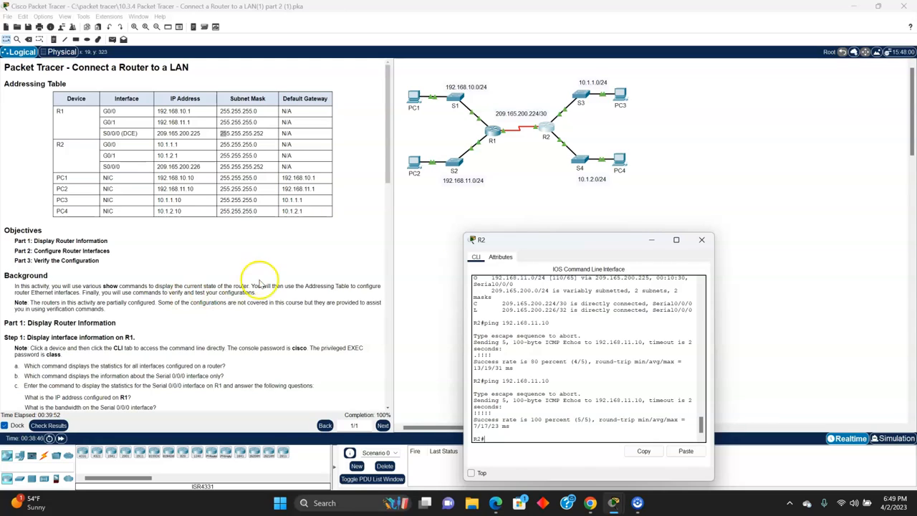
drag(547, 244, 622, 156)
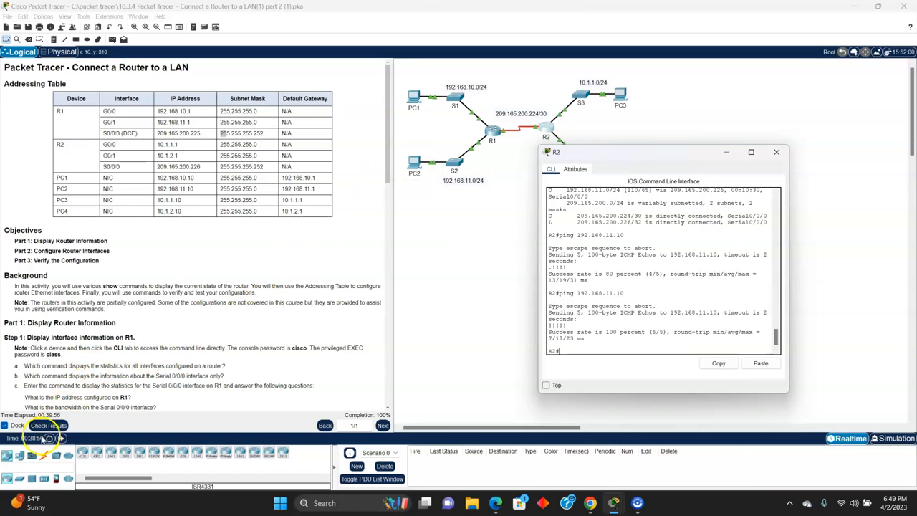